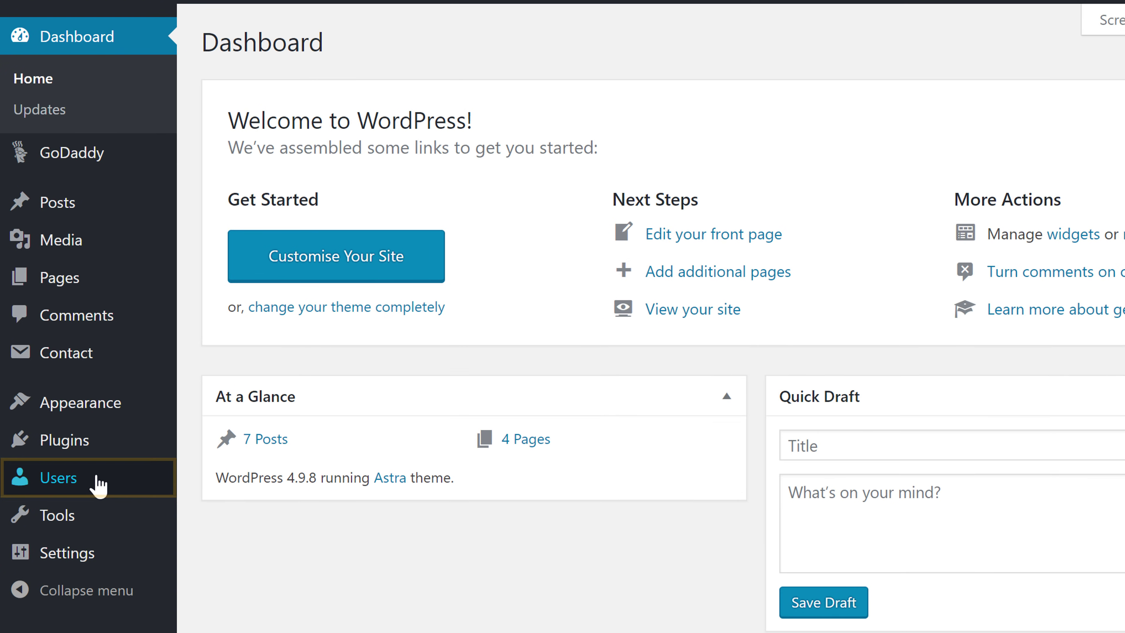
- Start a new user account and enter the new user's username, e-mail address and first name
{"action": "mouse_move", "coordinate": [55, 501]}
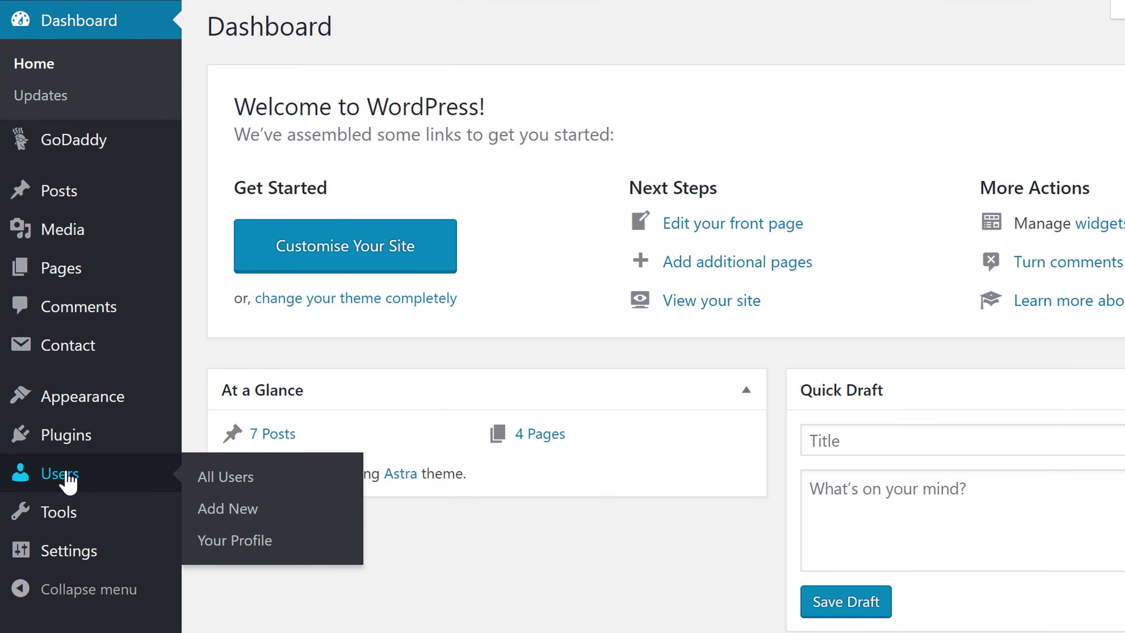
{"action": "left_click", "coordinate": [220, 509]}
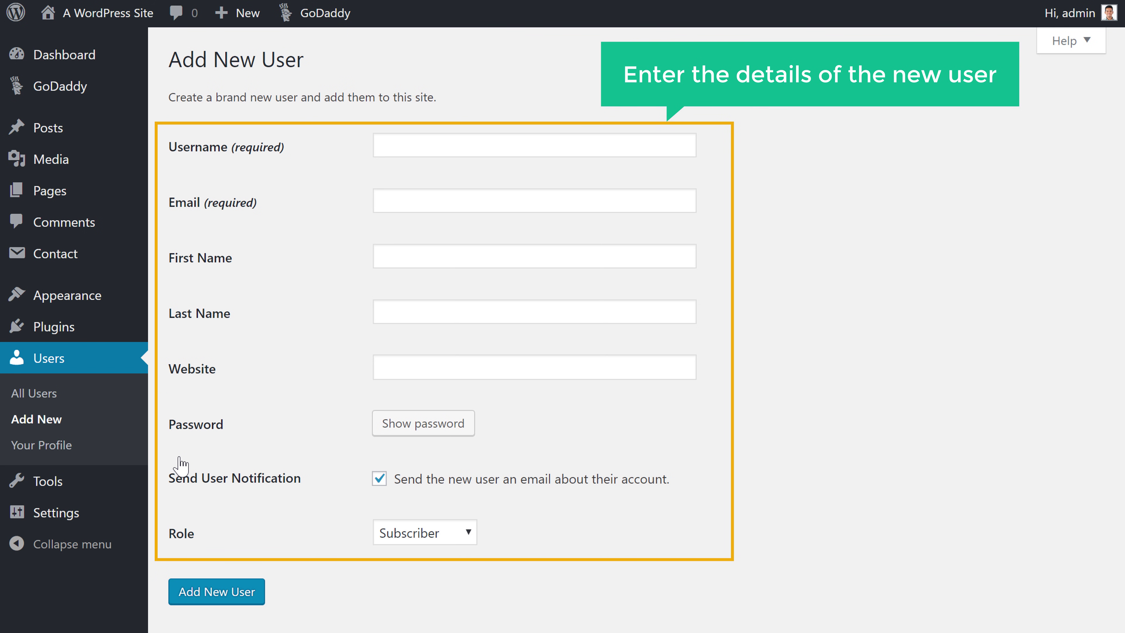
{"action": "left_click", "coordinate": [414, 149]}
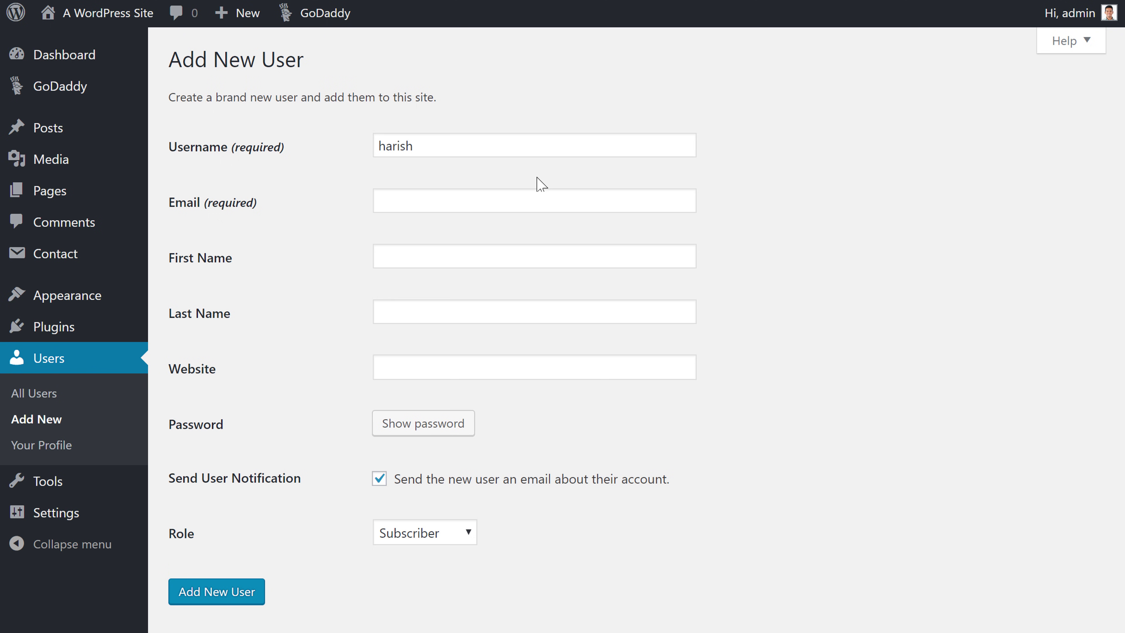
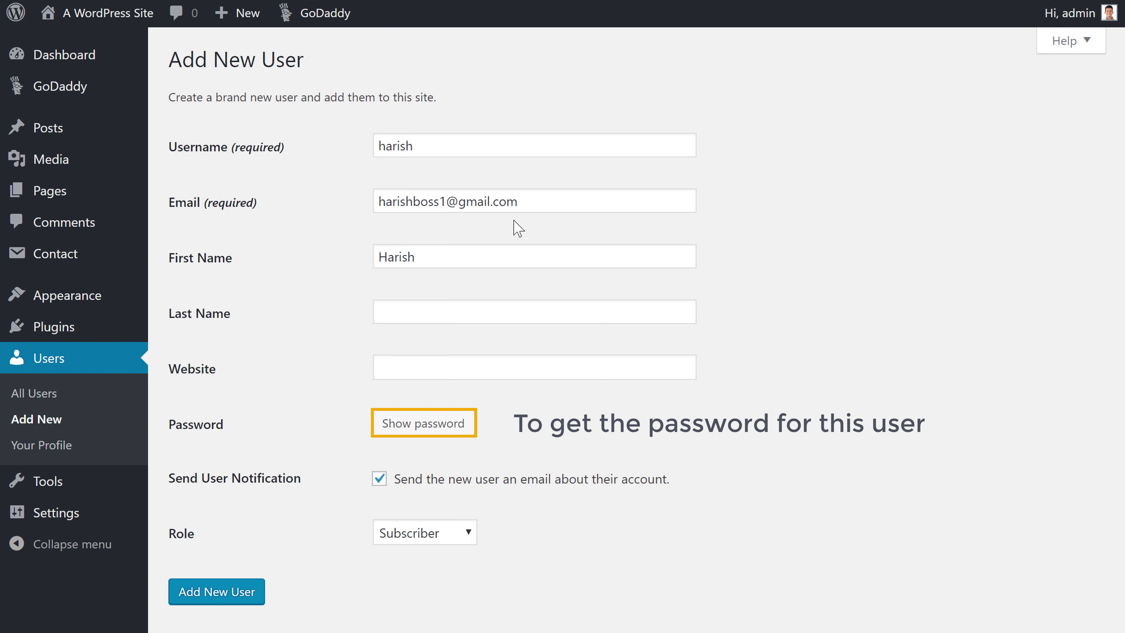
- Replace the generated password with a custom password rated Medium strength
{"action": "left_click", "coordinate": [394, 432]}
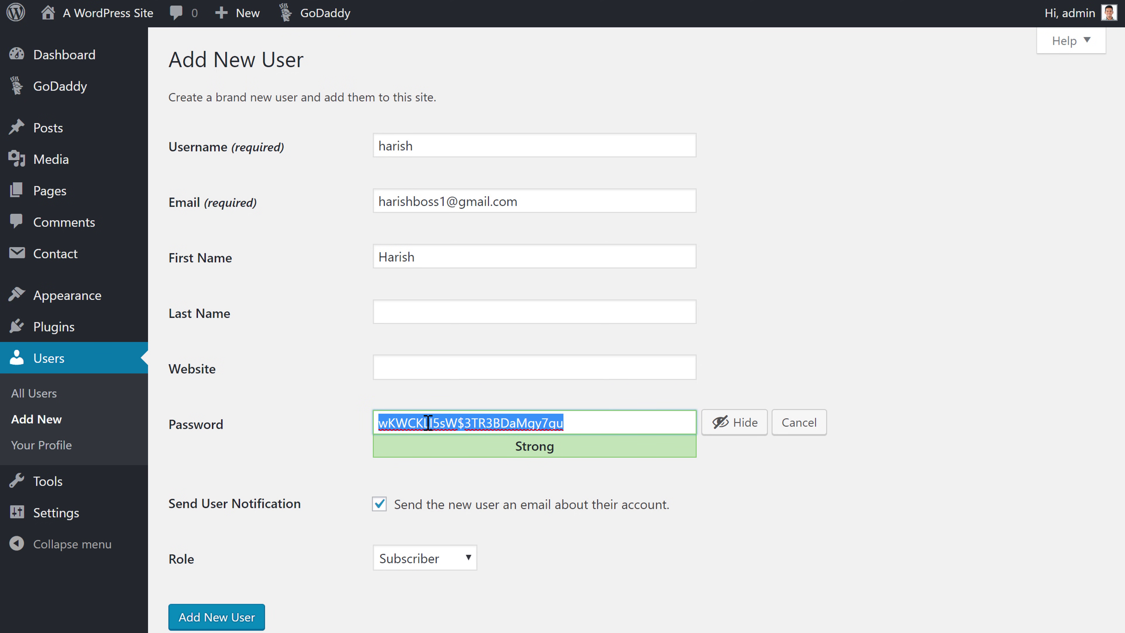
{"action": "key", "text": "BackSpace"}
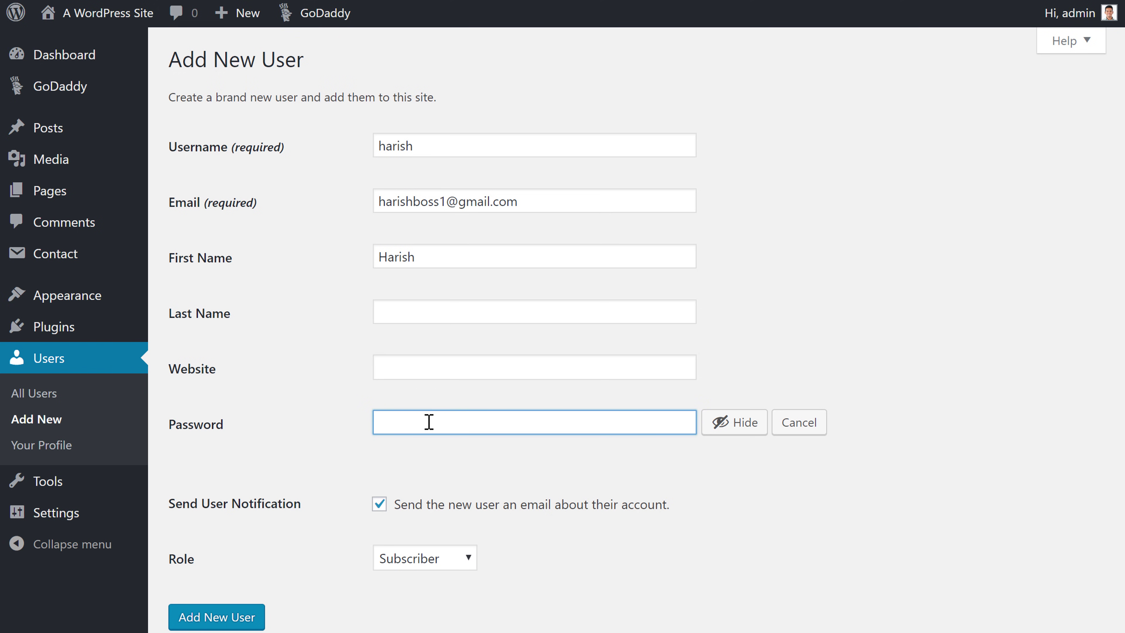
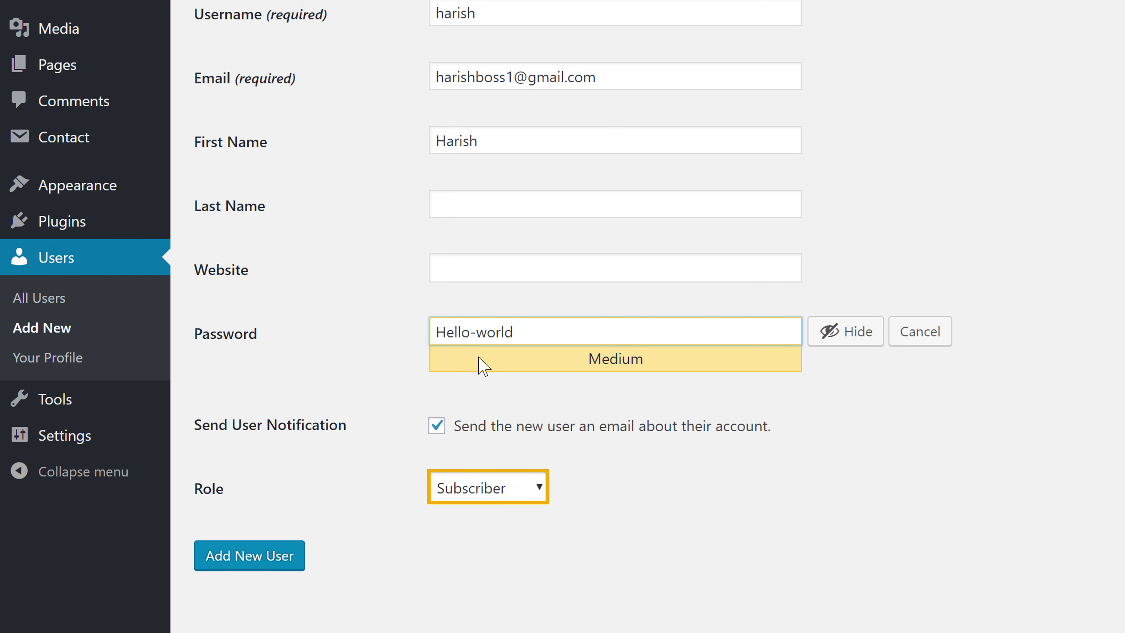
- Change the new user's role from Subscriber to Administrator
{"action": "left_click", "coordinate": [535, 486]}
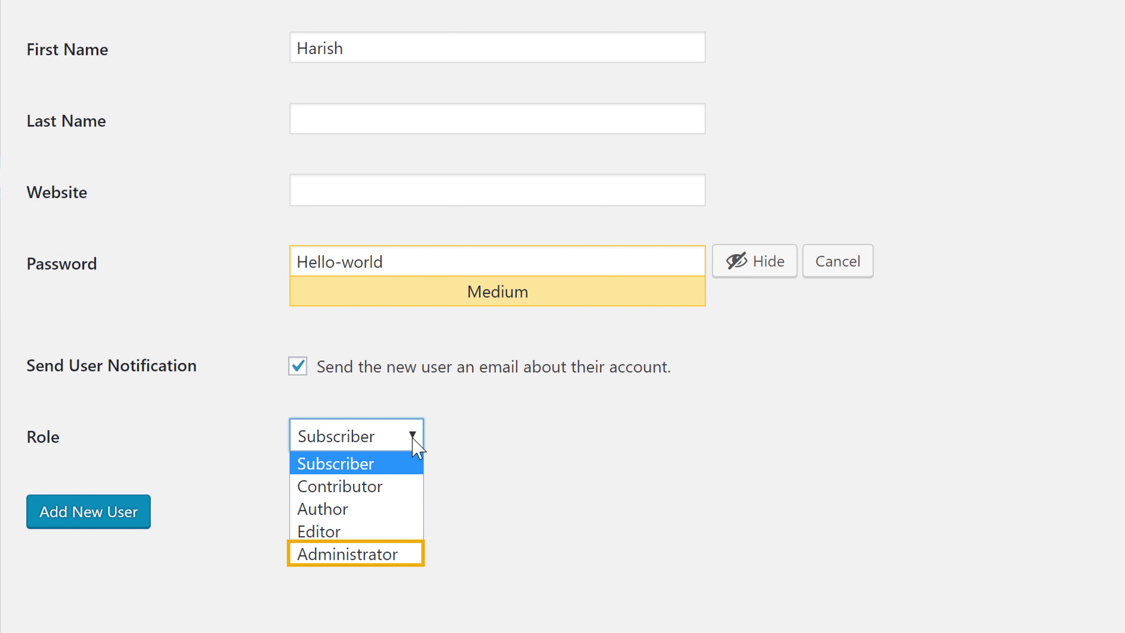
{"action": "left_click", "coordinate": [321, 555]}
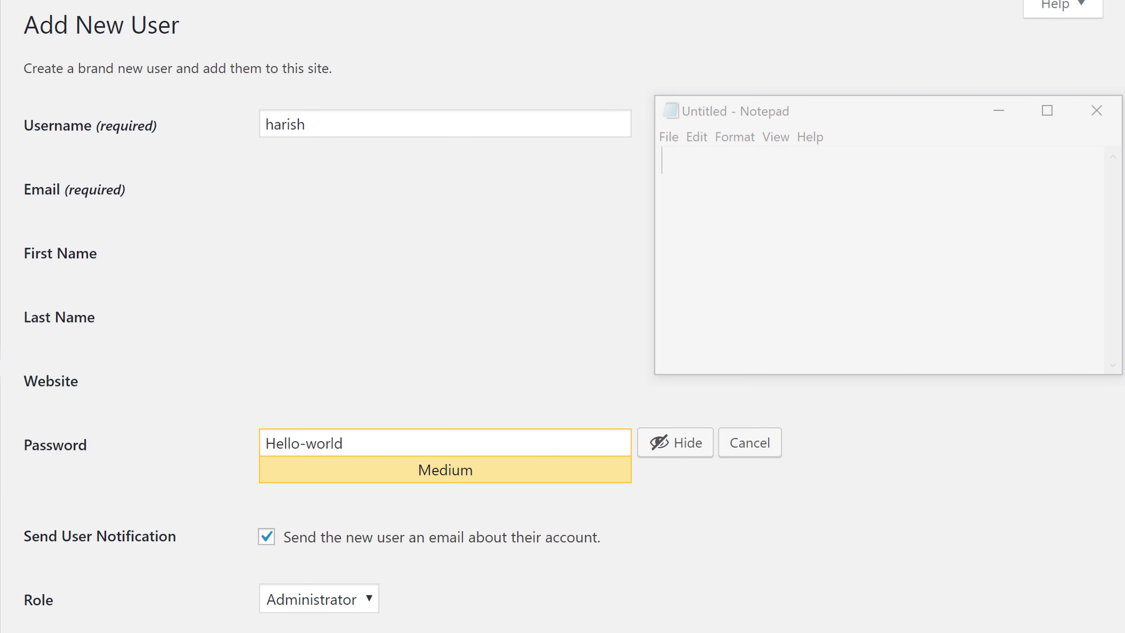
- Record the new user's username and password on two labelled lines in Notepad
{"action": "type", "text": "User name : harish"}
{"action": "key", "text": "Return"}
{"action": "key", "text": "Return"}
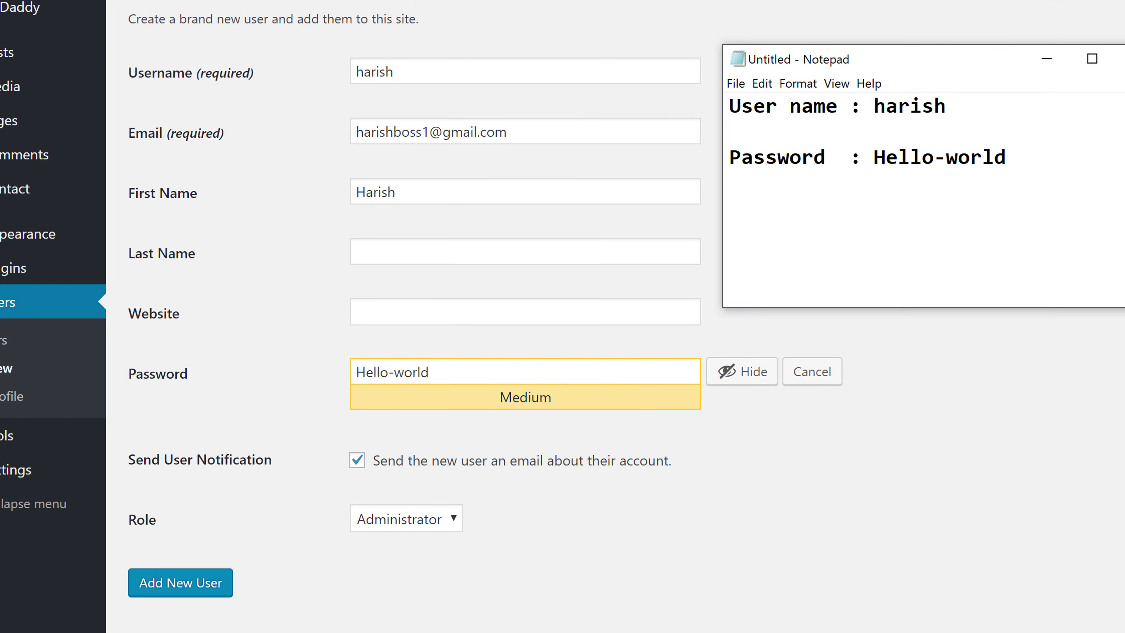
{"action": "key", "text": "alt+Tab"}
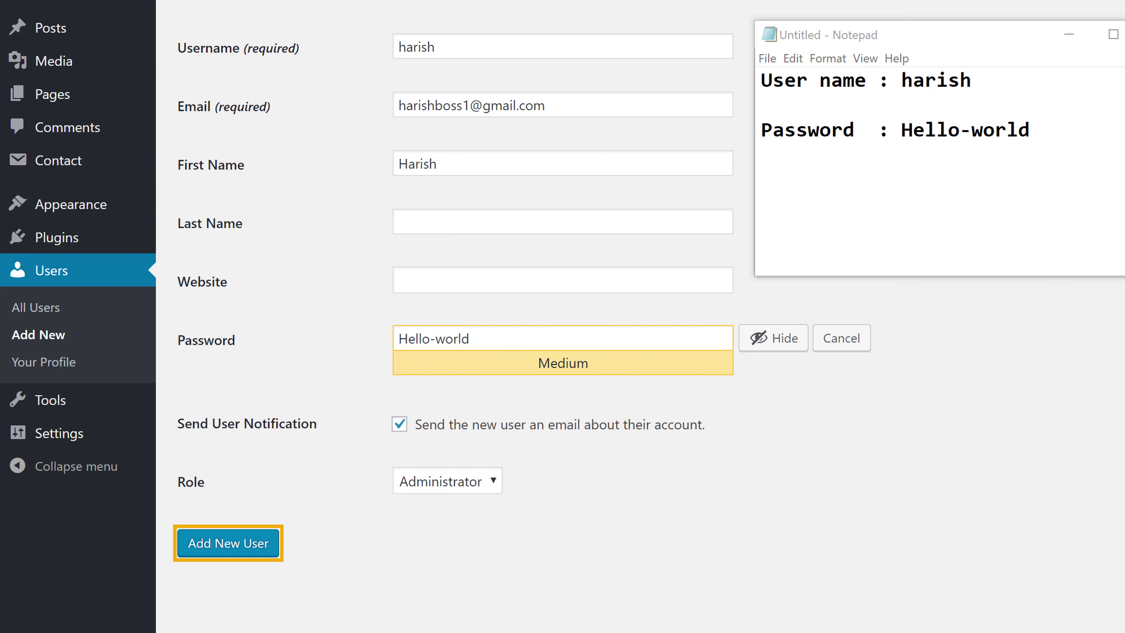
- Add the new Administrator user, then bring the saved login notes back into view
{"action": "left_click", "coordinate": [205, 552]}
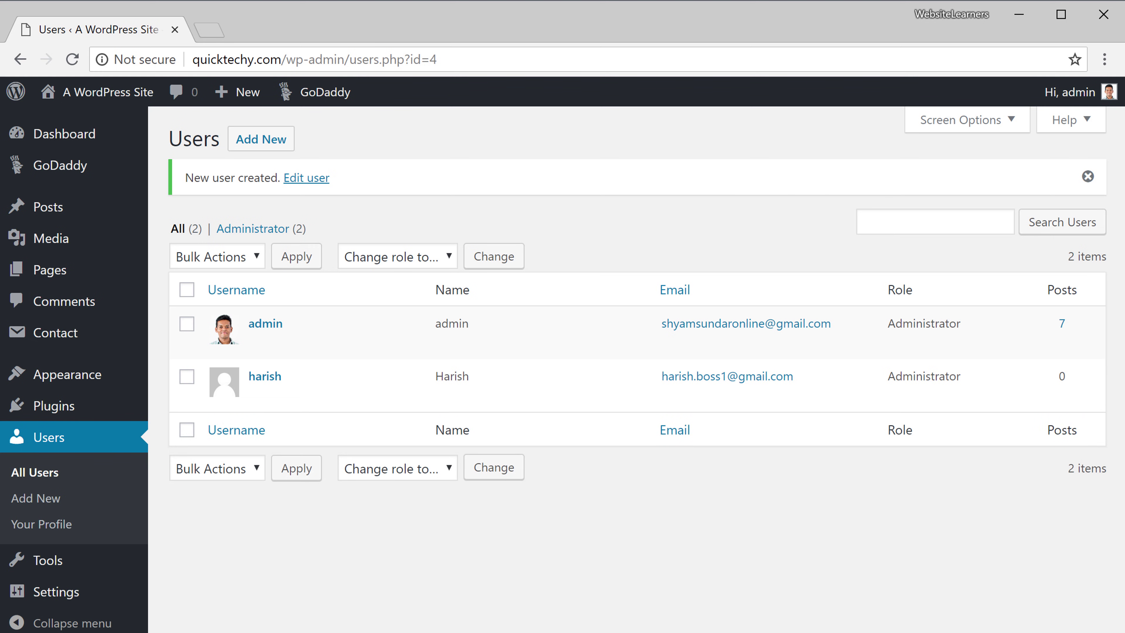
{"action": "key", "text": "alt+Tab"}
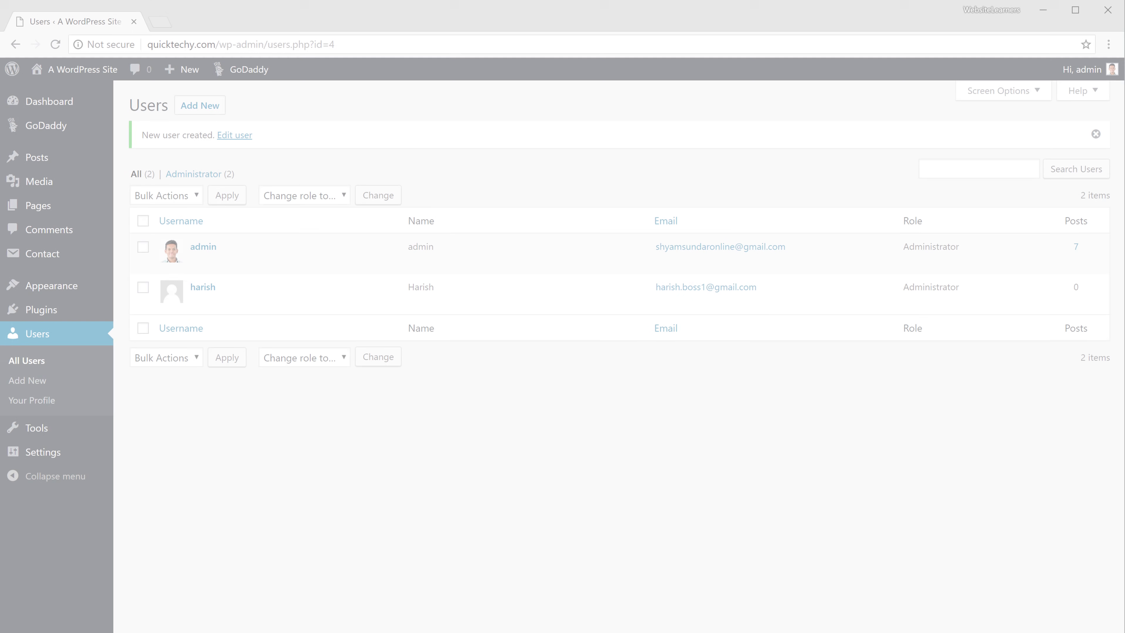
- Open a second Chrome window snapped to the right half and load quicktechy.com/login
{"action": "key", "text": "ctrl+n"}
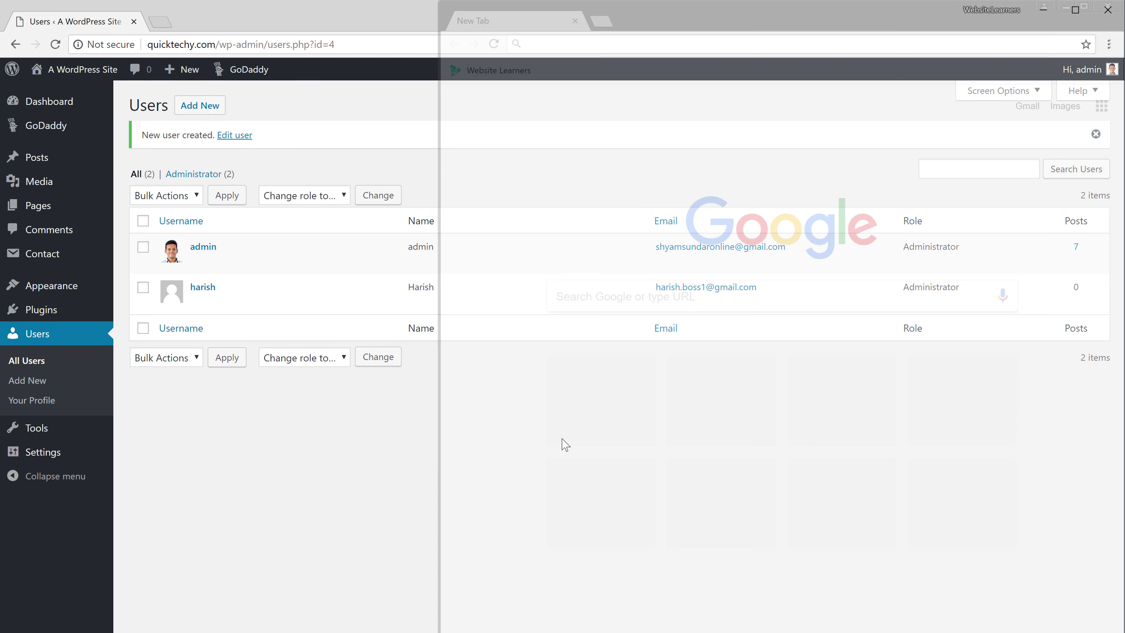
{"action": "key", "text": "super+Right"}
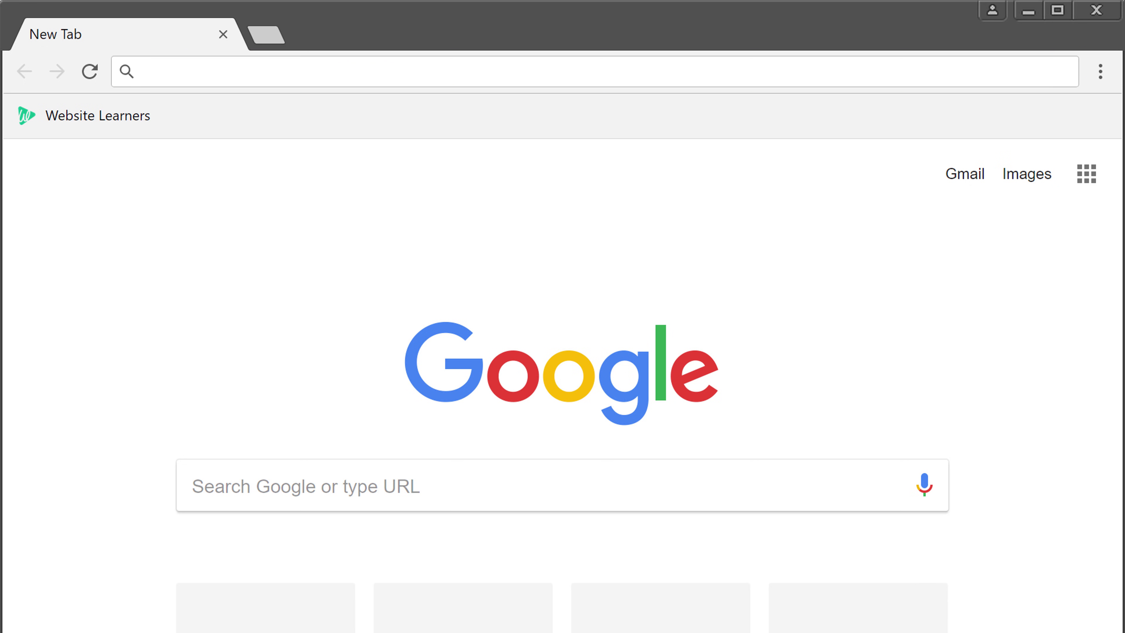
{"action": "left_click", "coordinate": [153, 74]}
{"action": "type", "text": "quick"}
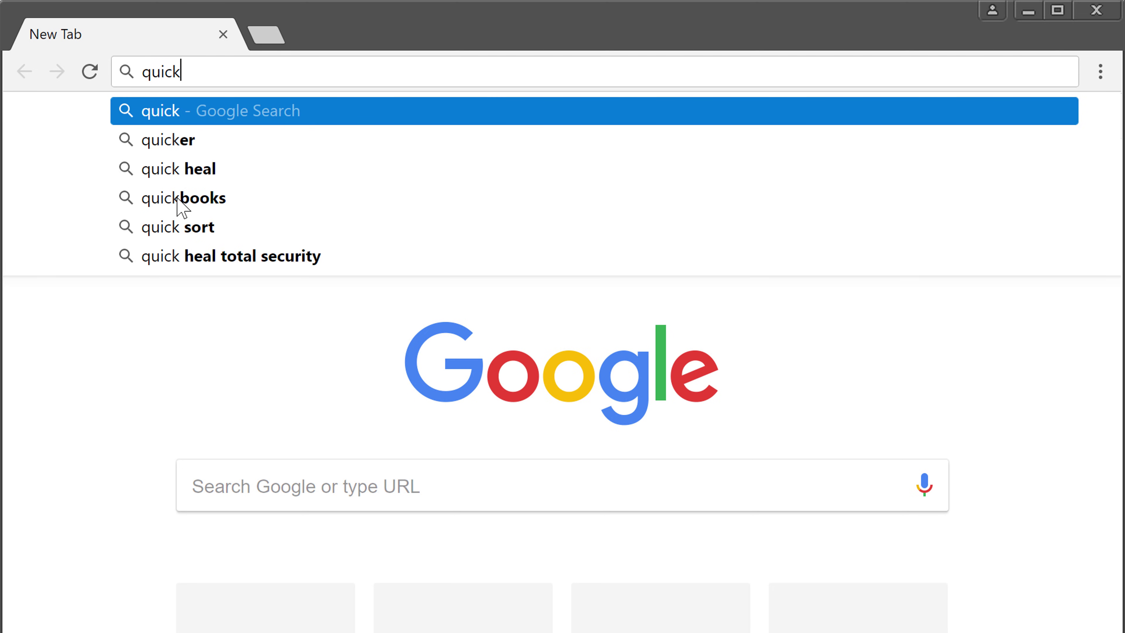
{"action": "type", "text": "techy.com/login"}
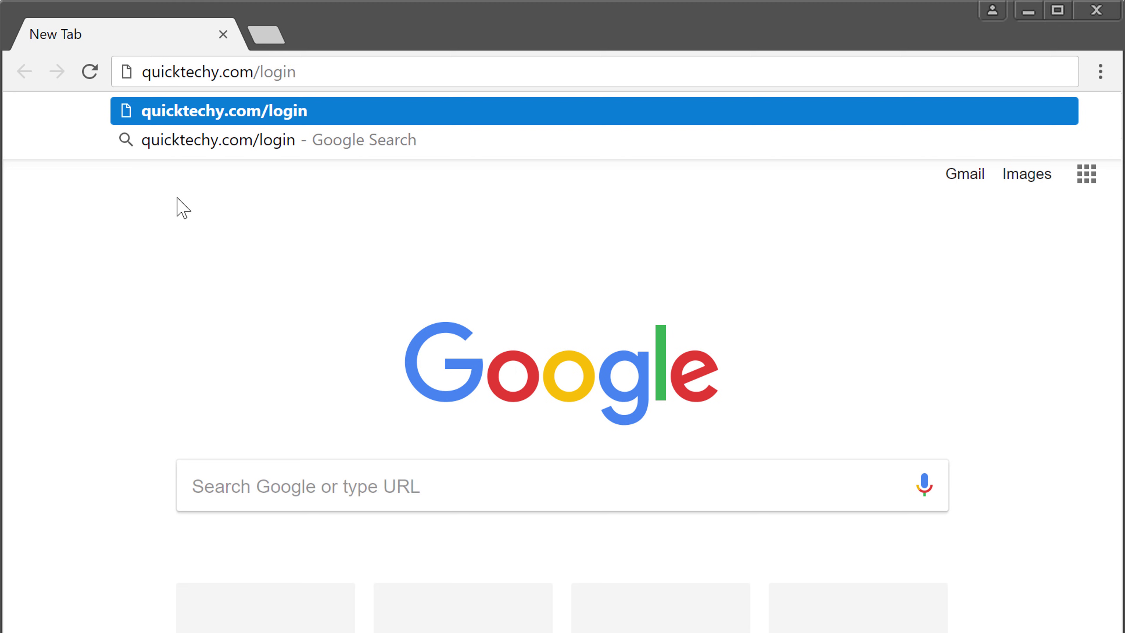
{"action": "key", "text": "Return"}
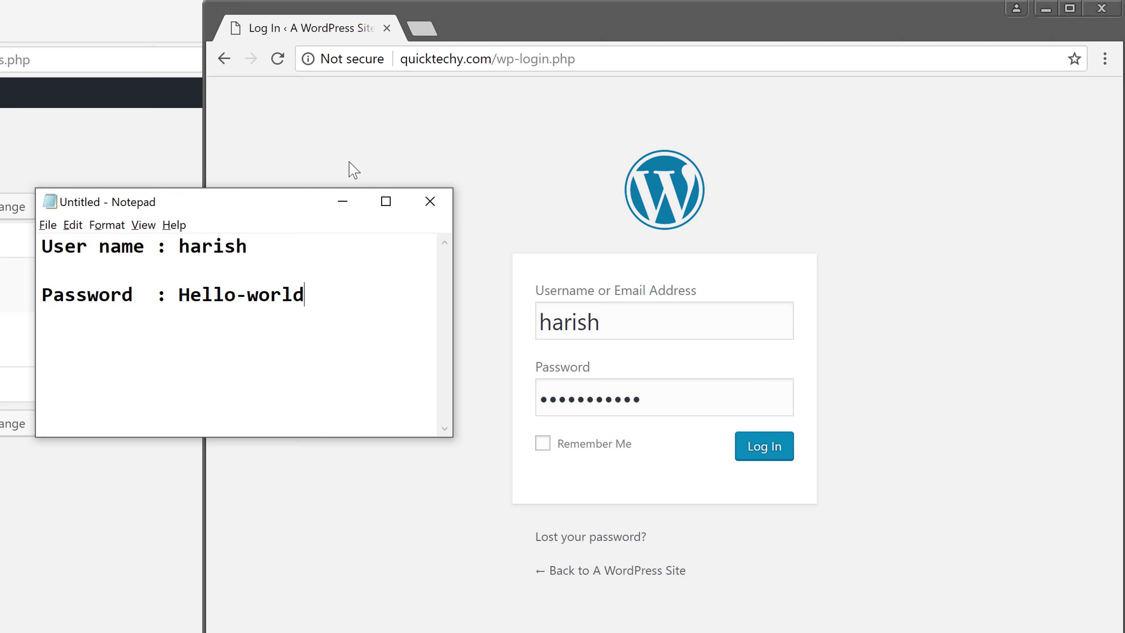
- Hide the notes and log in with the new administrator's credentials
{"action": "key", "text": "super+Down"}
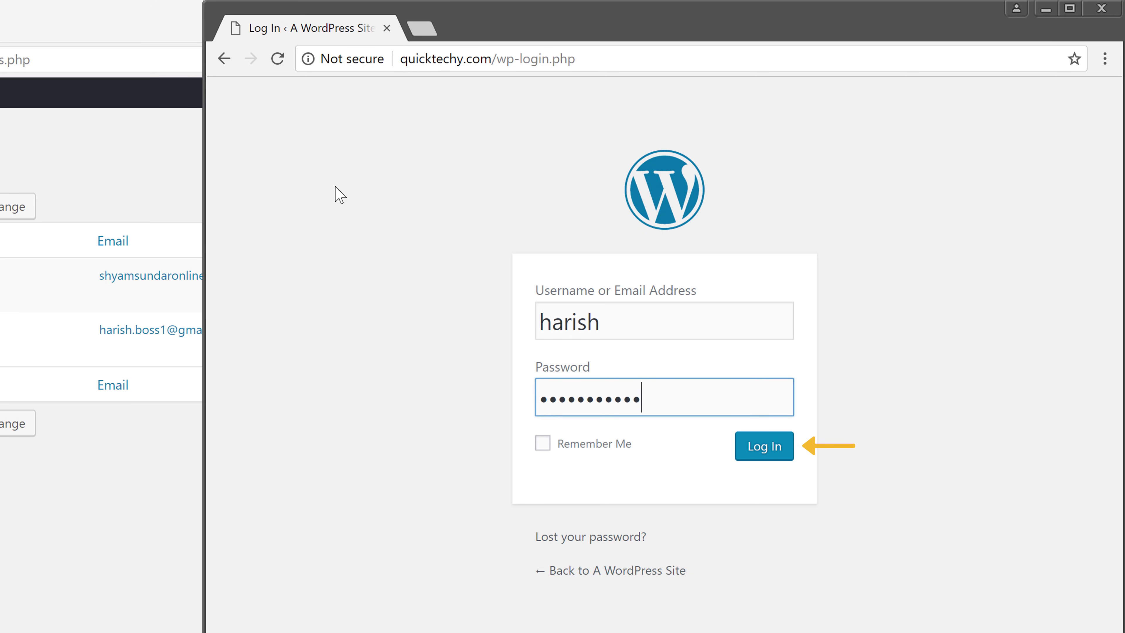
{"action": "left_click", "coordinate": [753, 453]}
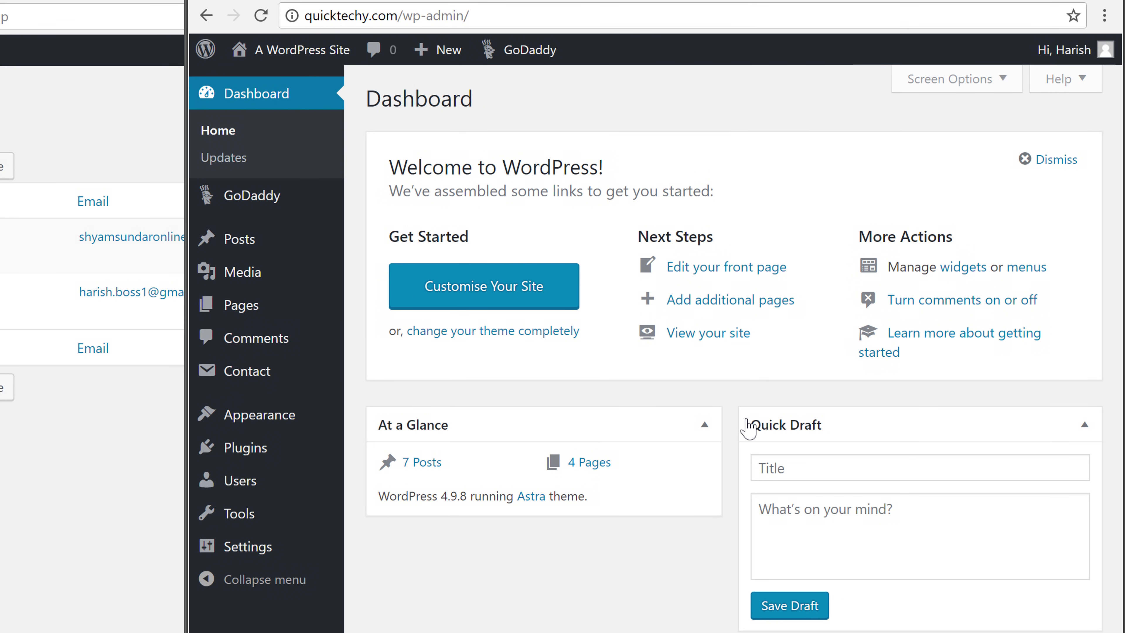
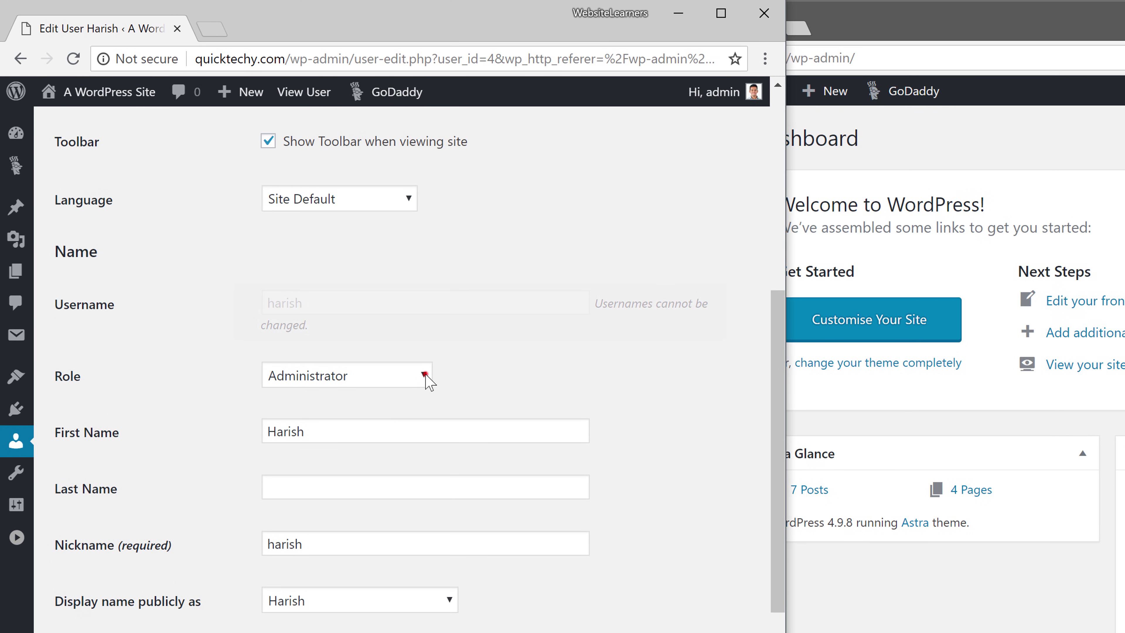
- Change the user's role to Editor in Edit User and save it with Update User
{"action": "left_click", "coordinate": [424, 375]}
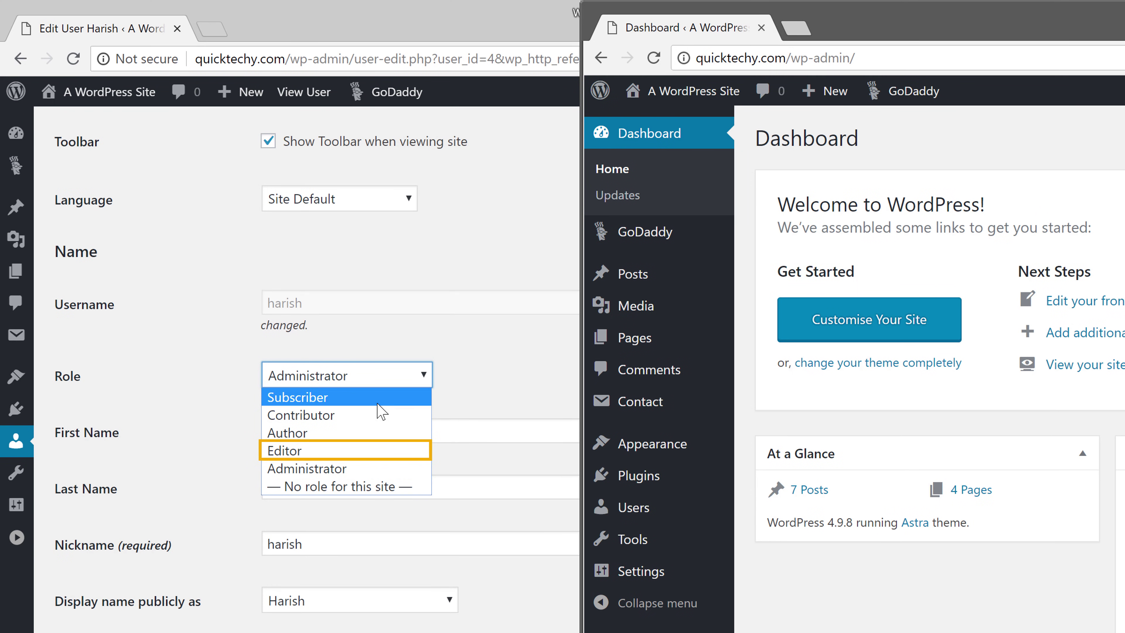
{"action": "left_click", "coordinate": [290, 450]}
{"action": "left_click", "coordinate": [293, 449]}
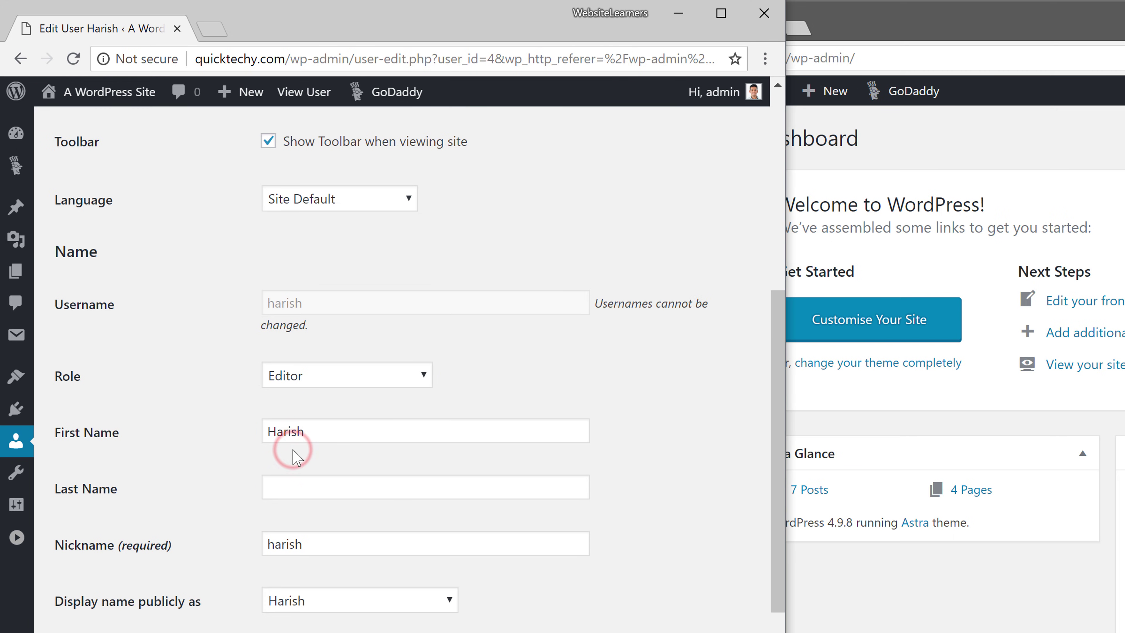
{"action": "left_click_drag", "start_coordinate": [777, 443], "coordinate": [783, 479]}
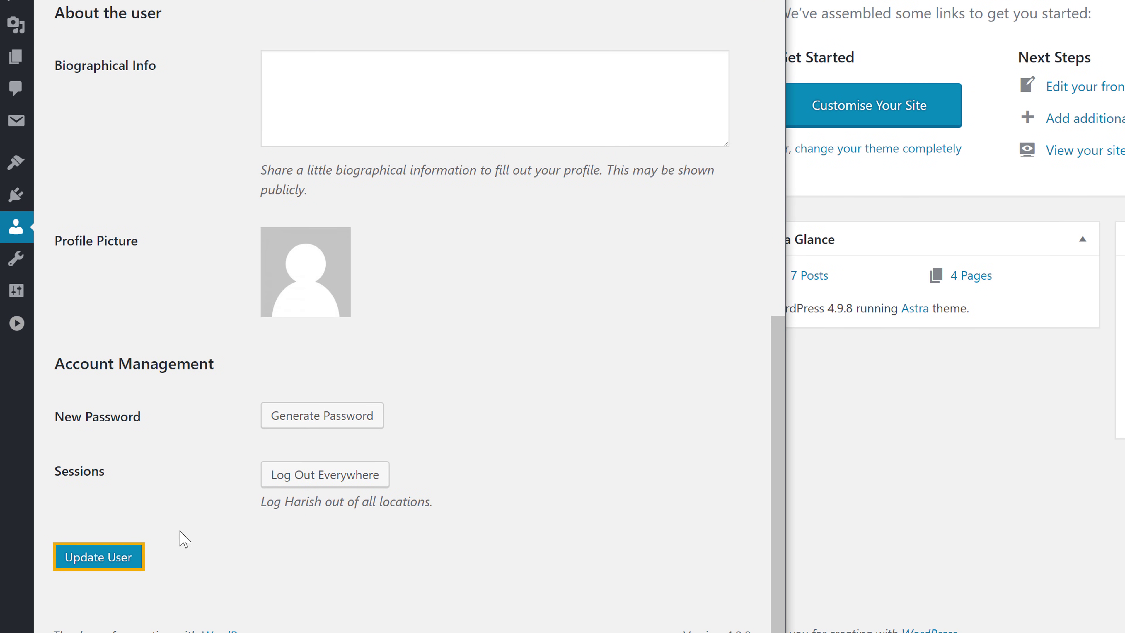
{"action": "left_click", "coordinate": [97, 565]}
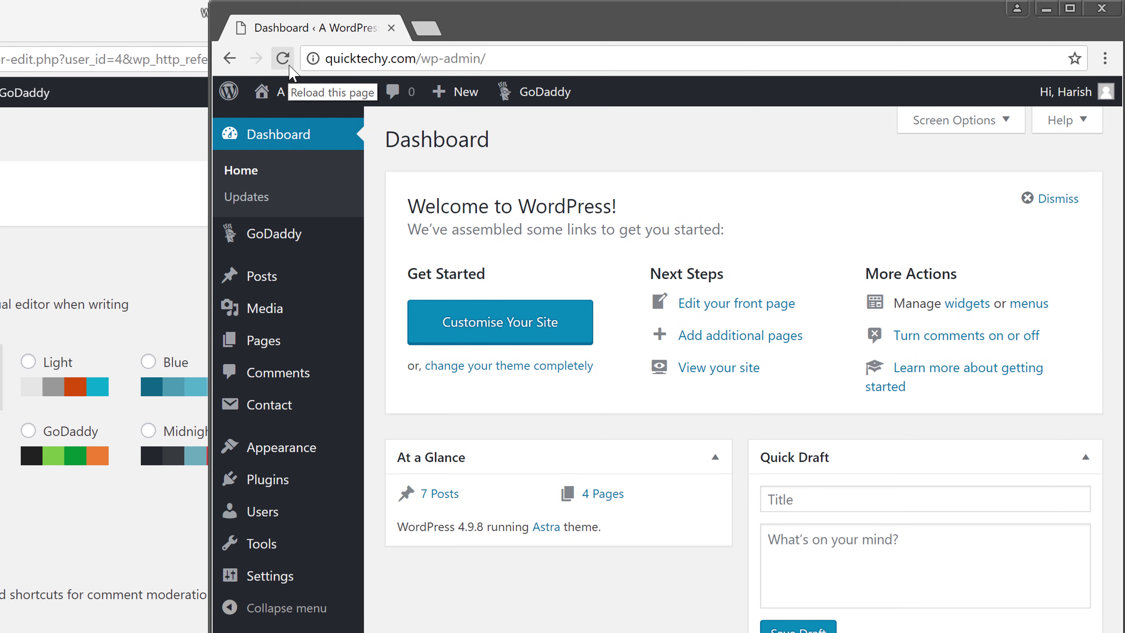
- Reload the user's dashboard to see the Editor menu, view the Pages list, then return to Dashboard
{"action": "left_click", "coordinate": [288, 67]}
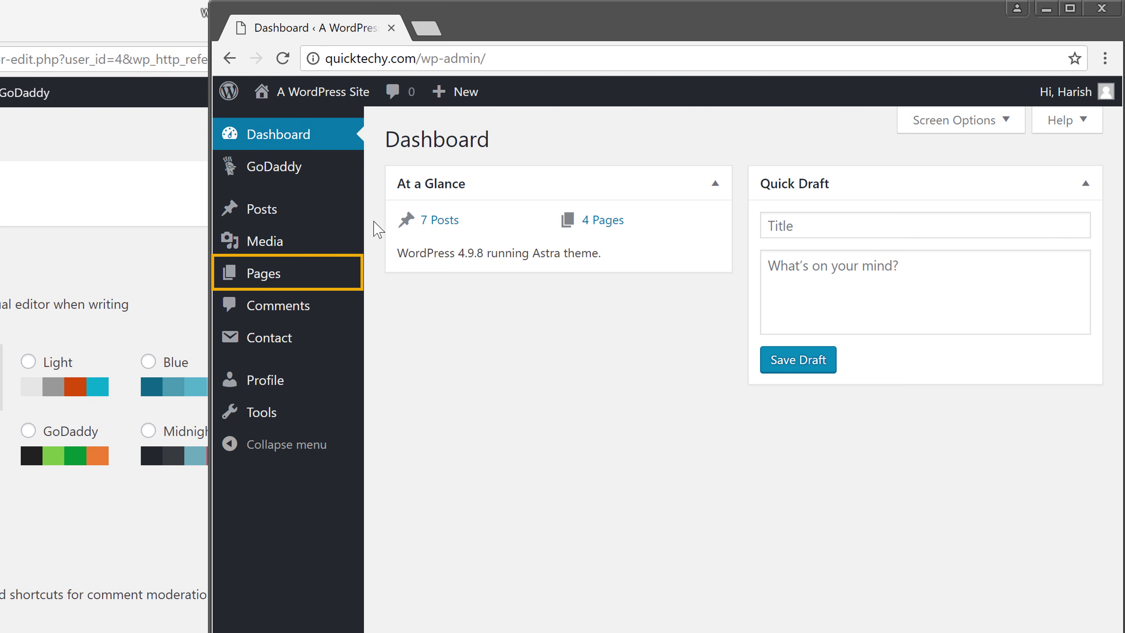
{"action": "left_click", "coordinate": [265, 284]}
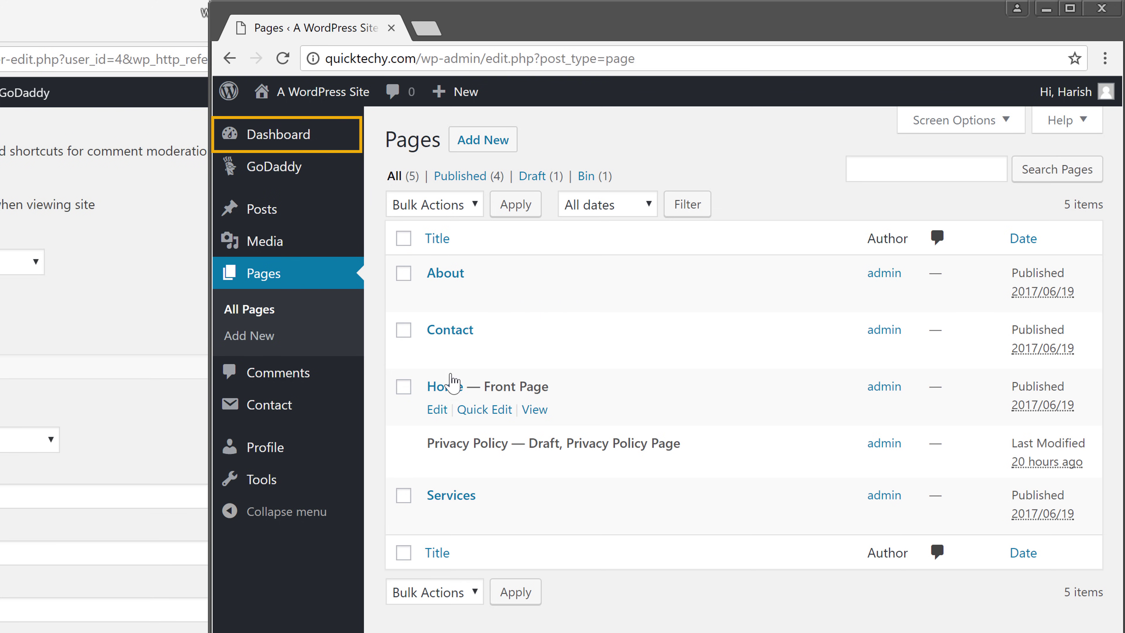
{"action": "left_click", "coordinate": [284, 141]}
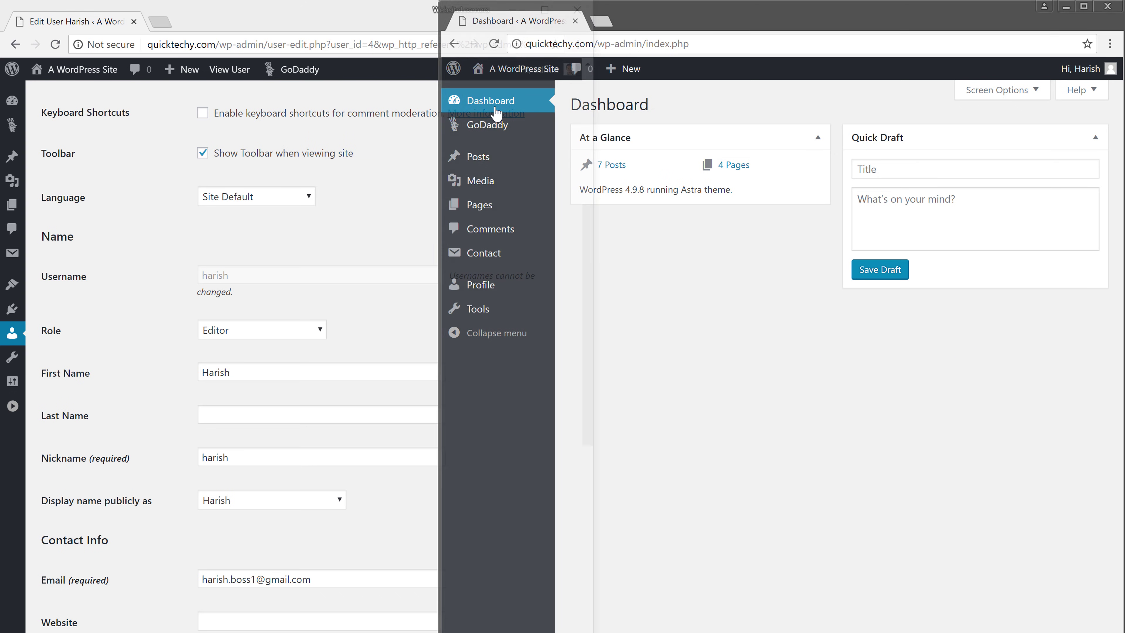
- In the admin window, change the user's role from Editor to Author and save it
{"action": "key", "text": "alt+Tab"}
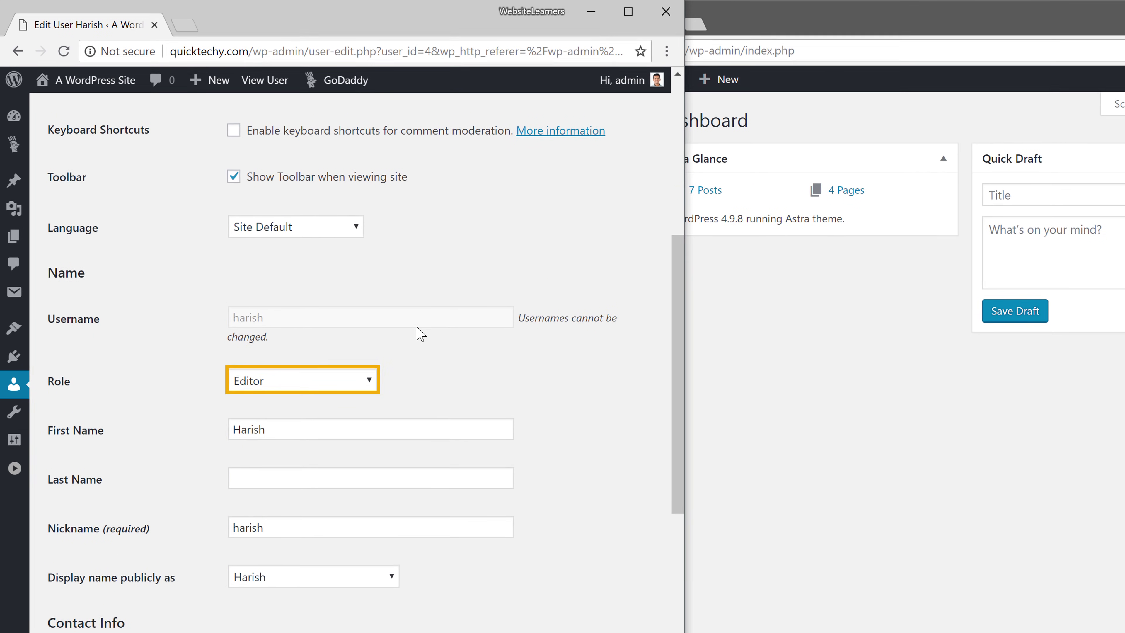
{"action": "left_click", "coordinate": [386, 395]}
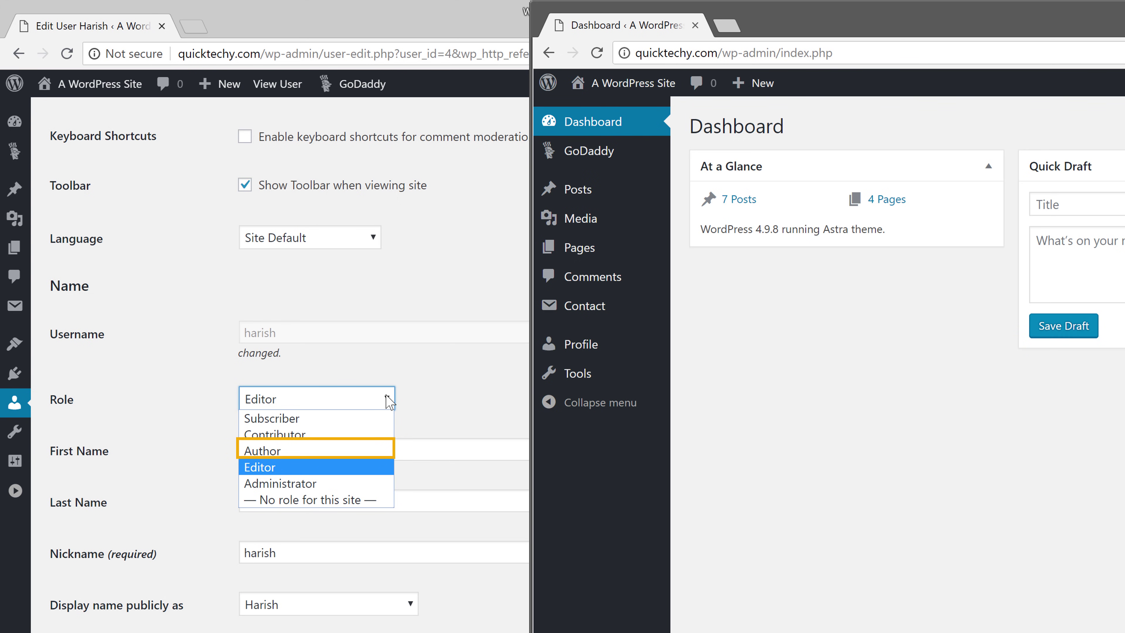
{"action": "left_click", "coordinate": [254, 455]}
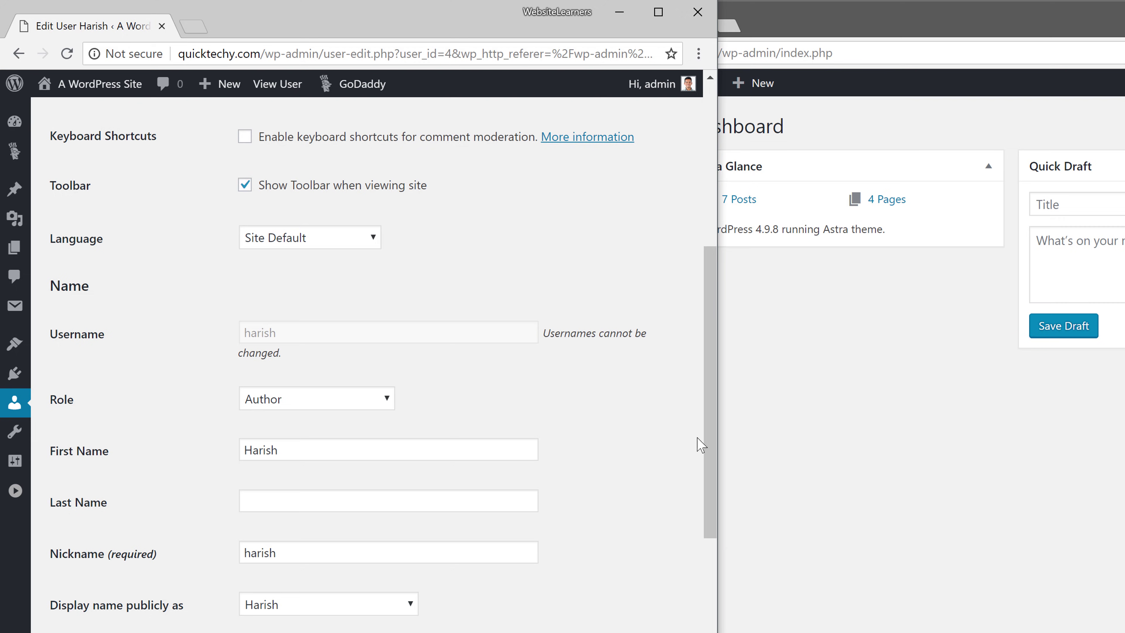
{"action": "left_click_drag", "start_coordinate": [712, 447], "coordinate": [716, 632]}
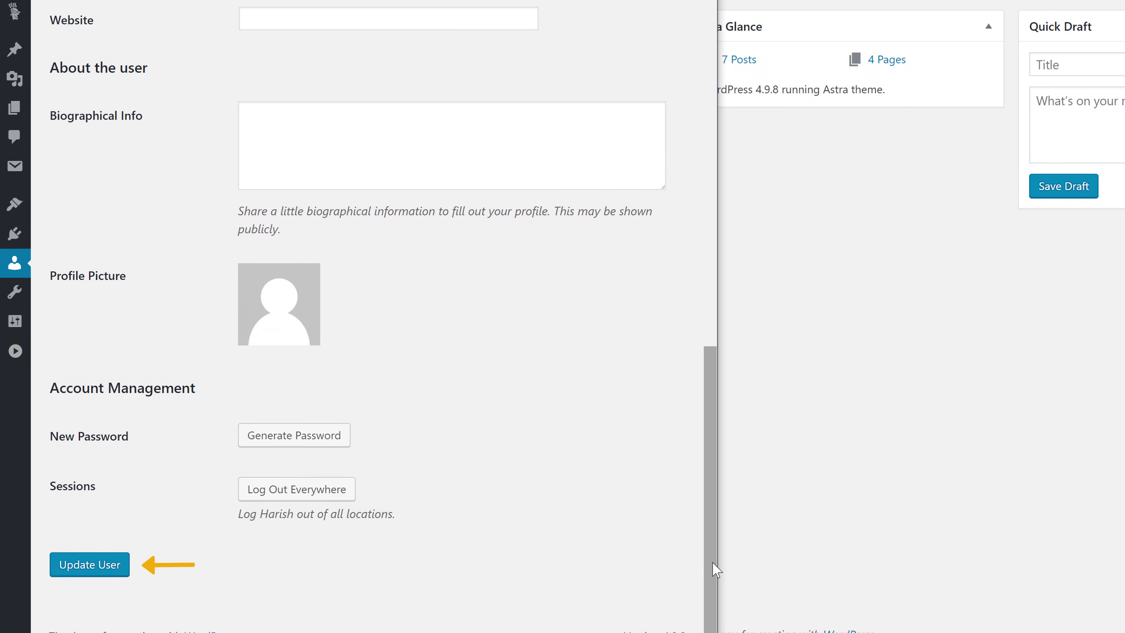
{"action": "left_click", "coordinate": [73, 568]}
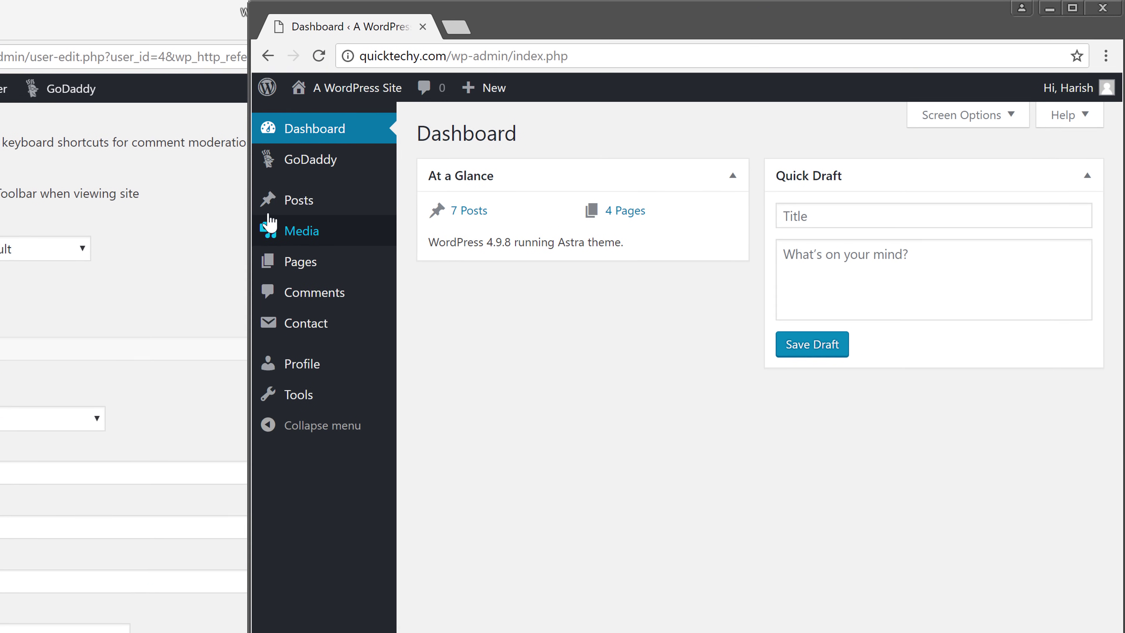
- As the Author, reload the dashboard and start a new post titled 'This is a sample post'
{"action": "left_click", "coordinate": [307, 57]}
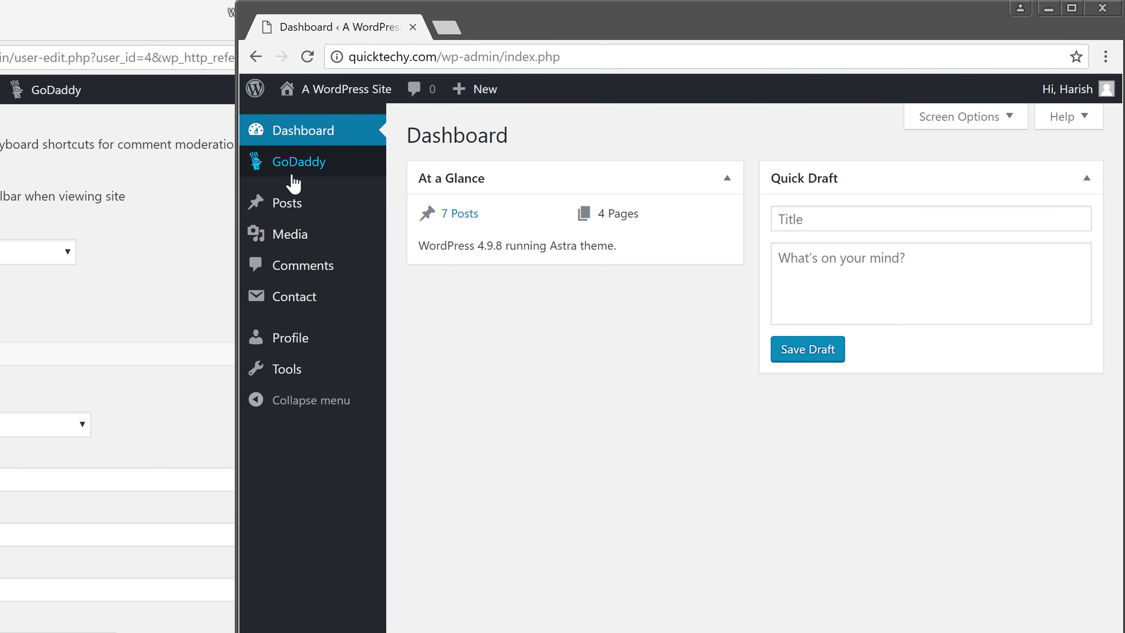
{"action": "mouse_move", "coordinate": [290, 212]}
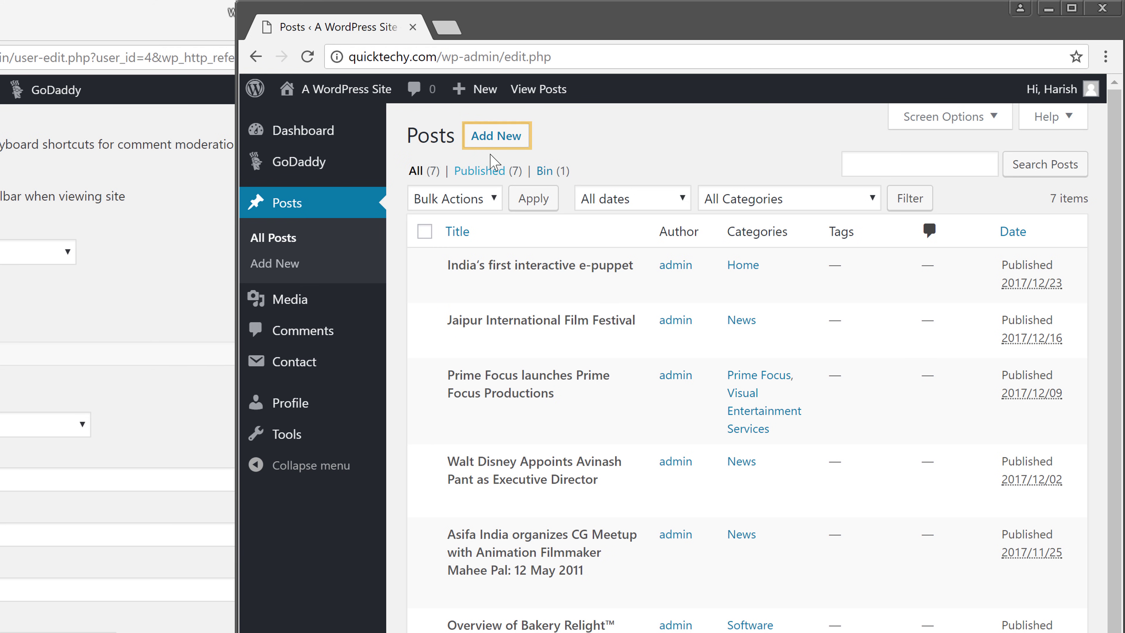
{"action": "left_click", "coordinate": [489, 143]}
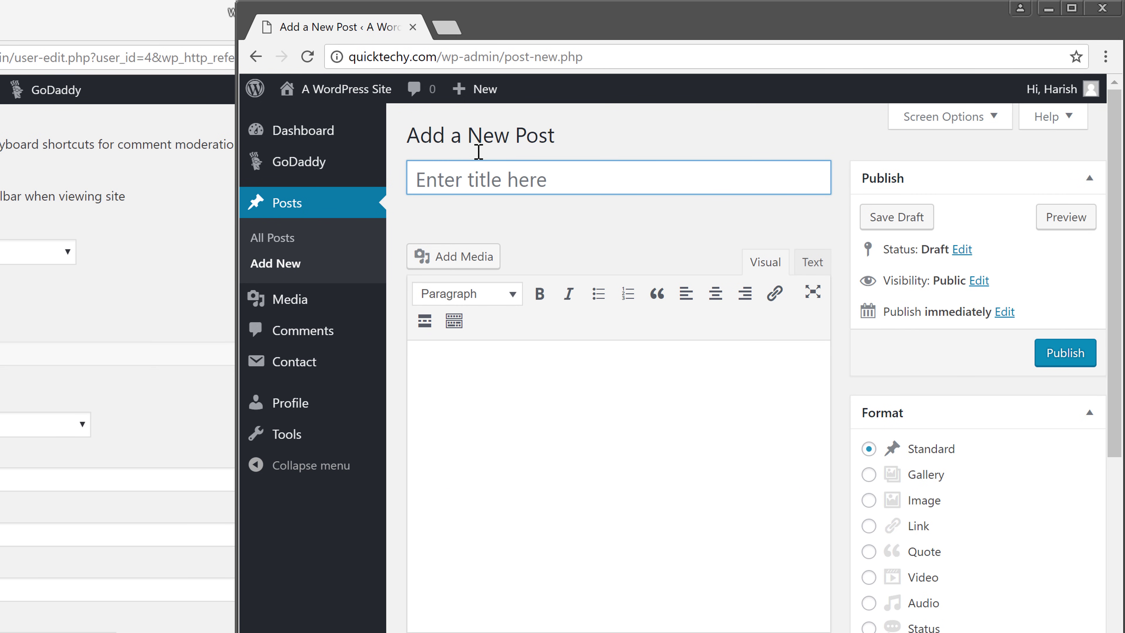
{"action": "left_click", "coordinate": [426, 179]}
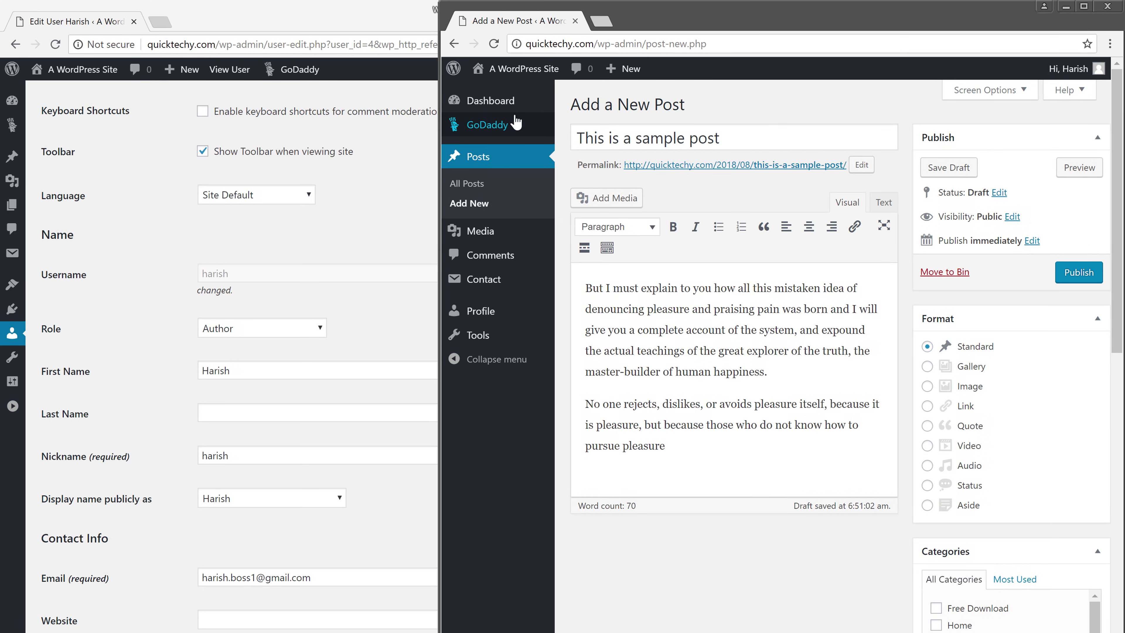
- In the admin window, change the user's role from Author to Contributor and save it
{"action": "left_click", "coordinate": [490, 101]}
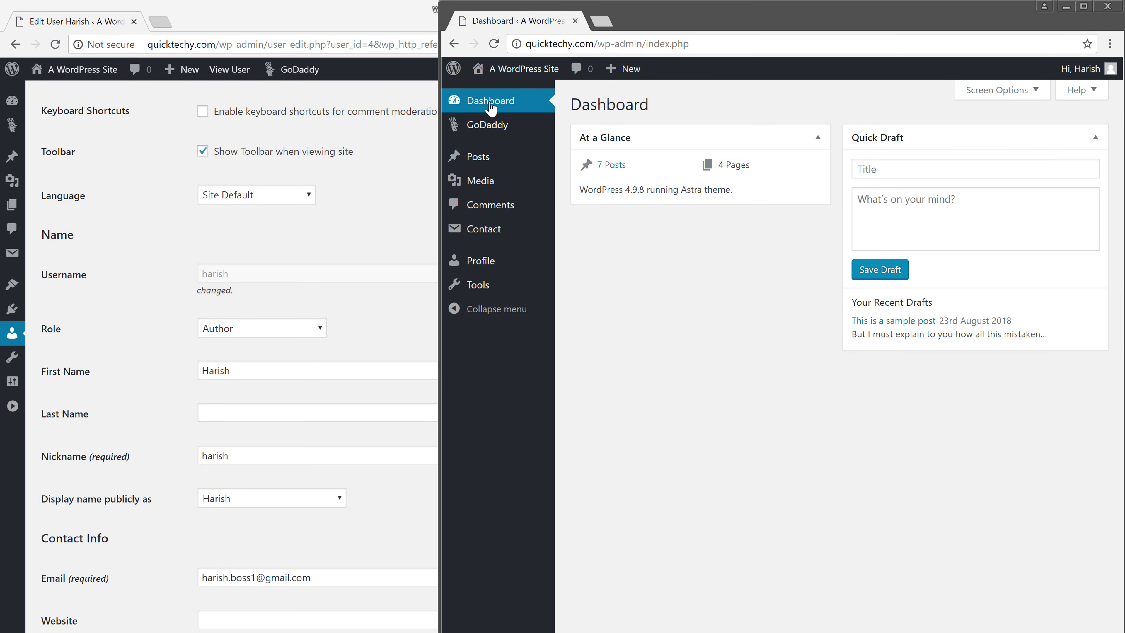
{"action": "key", "text": "alt+Tab"}
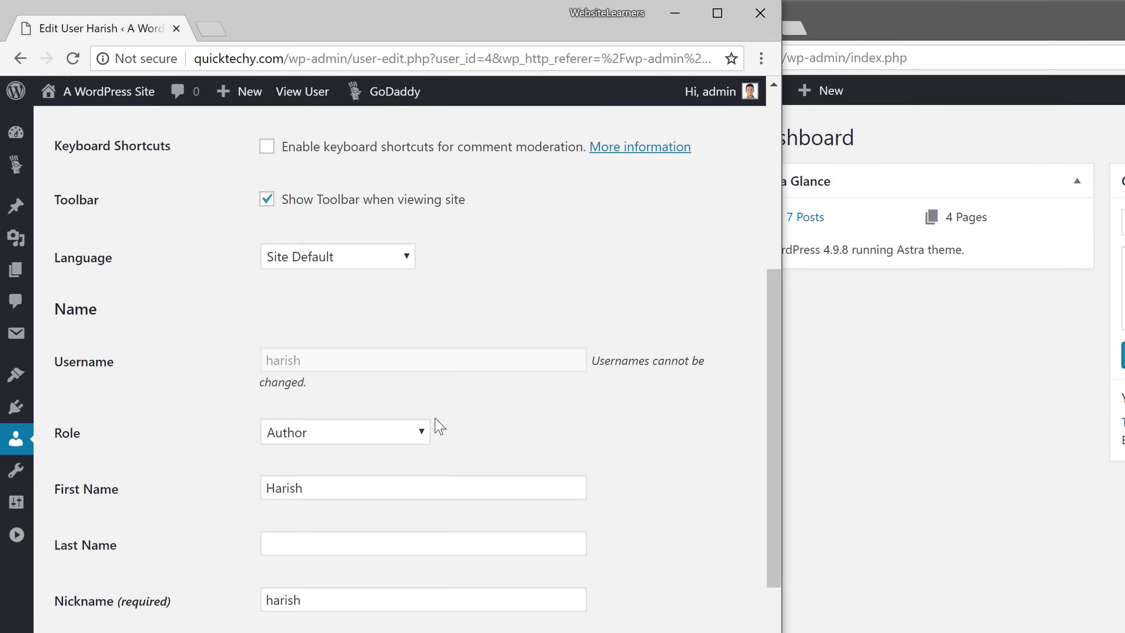
{"action": "left_click", "coordinate": [423, 435]}
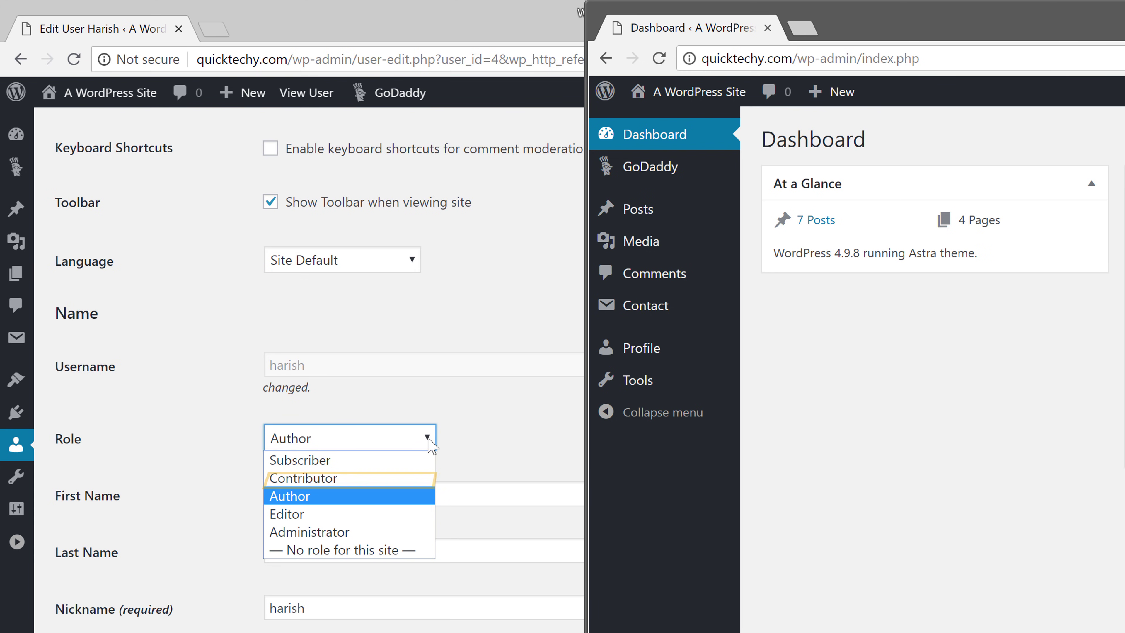
{"action": "left_click", "coordinate": [302, 478]}
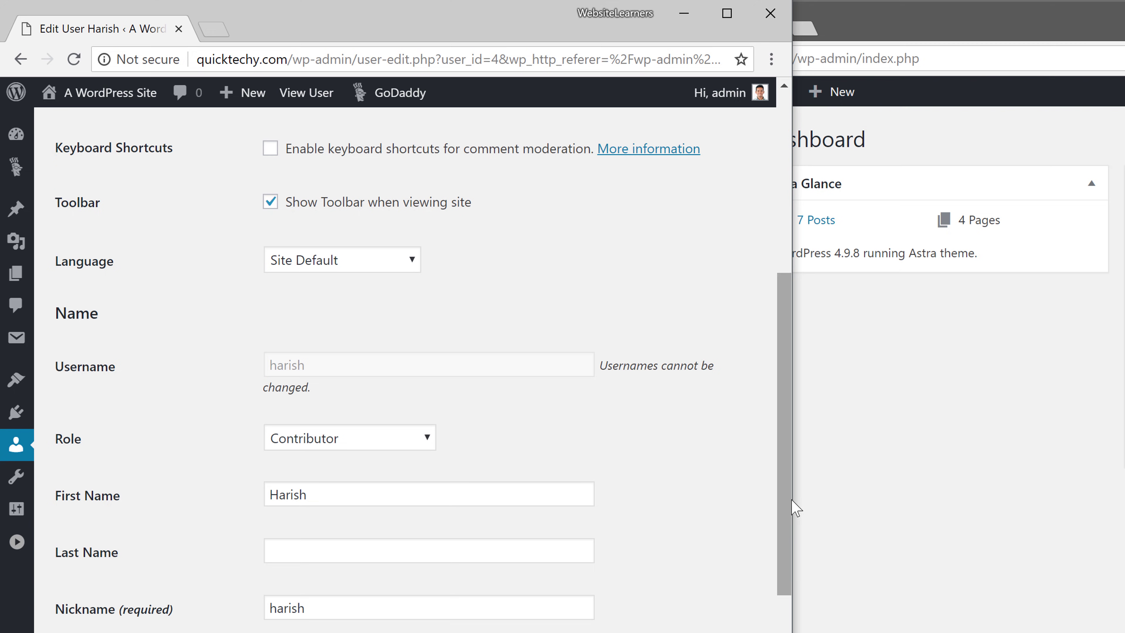
{"action": "left_click_drag", "start_coordinate": [791, 500], "coordinate": [781, 585]}
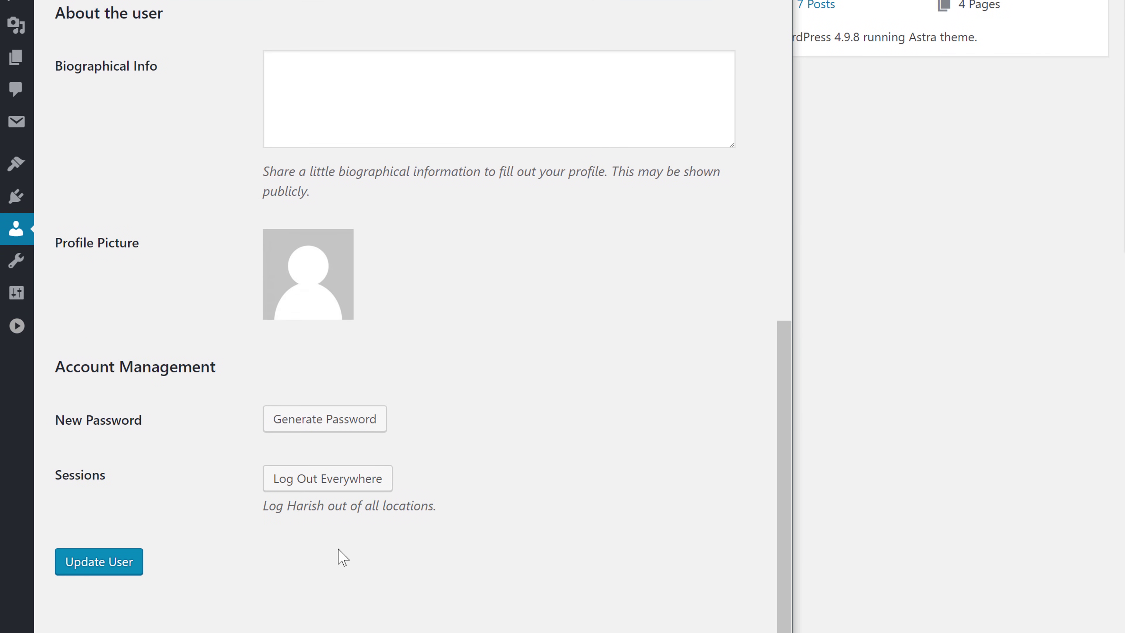
{"action": "left_click", "coordinate": [98, 569]}
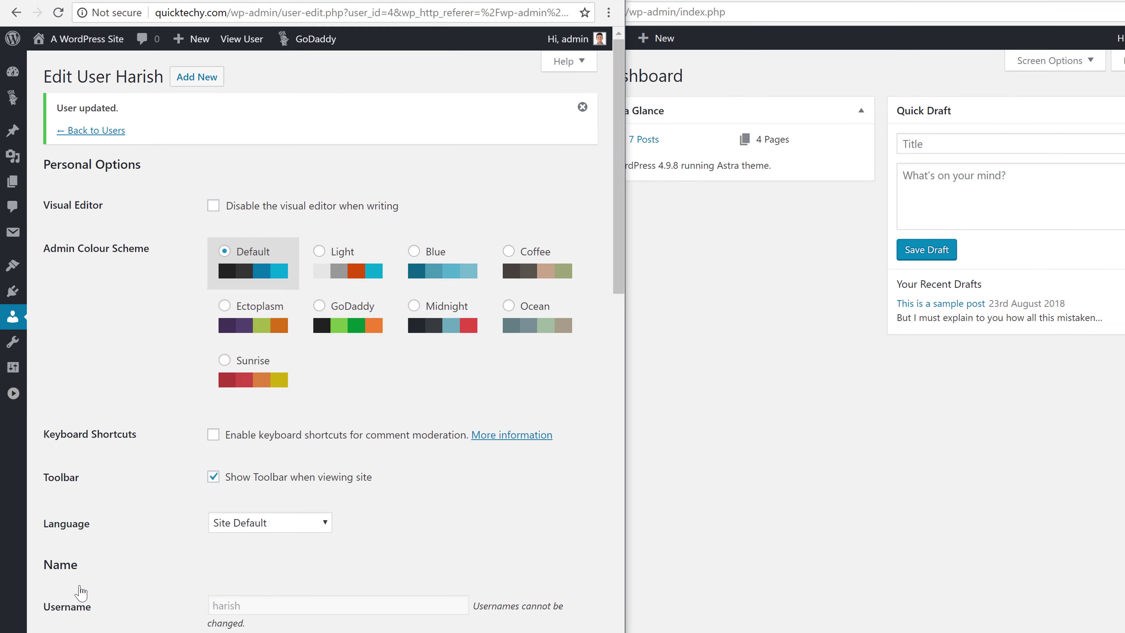
{"action": "key", "text": "alt+Tab"}
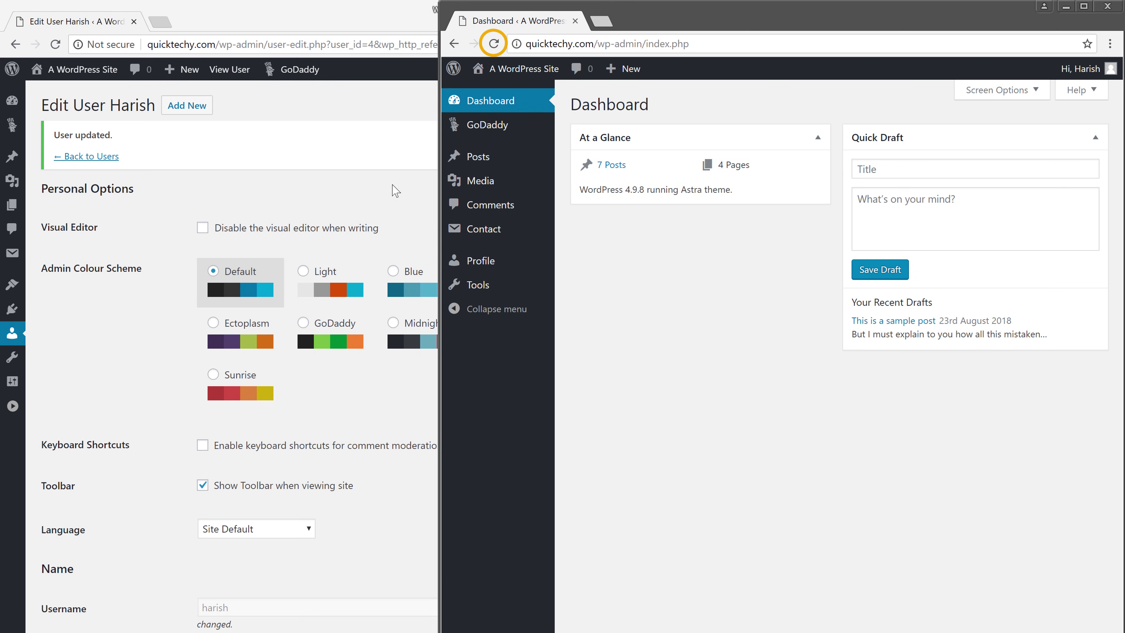
- As Contributor, write 'This is a Contributor post' with two paragraphs and submit it for review
{"action": "left_click", "coordinate": [491, 44]}
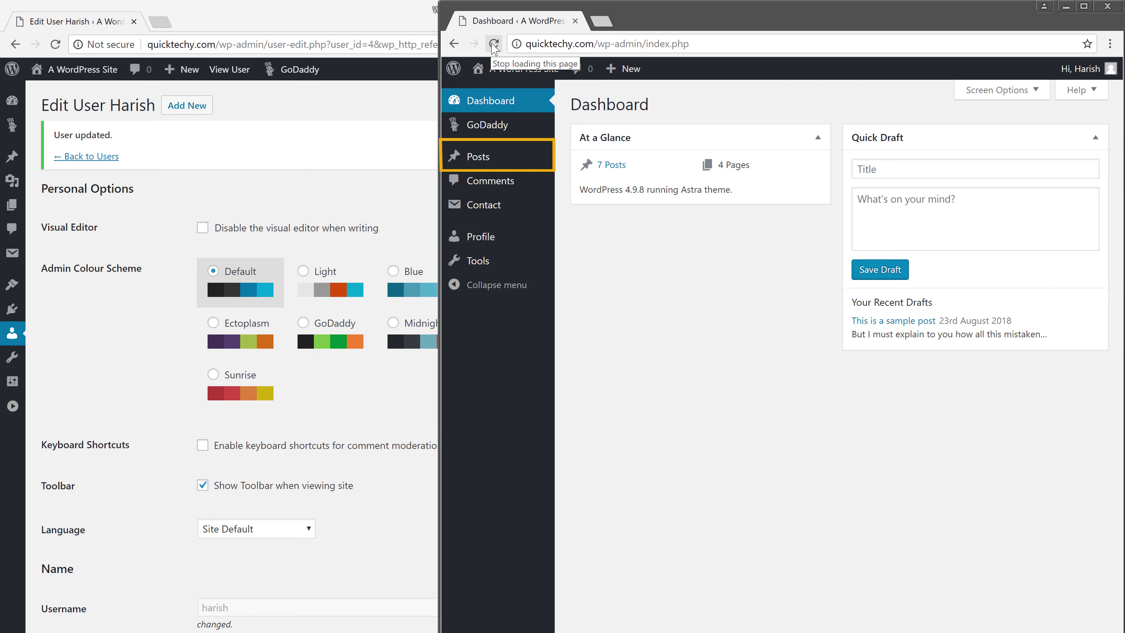
{"action": "mouse_move", "coordinate": [480, 159]}
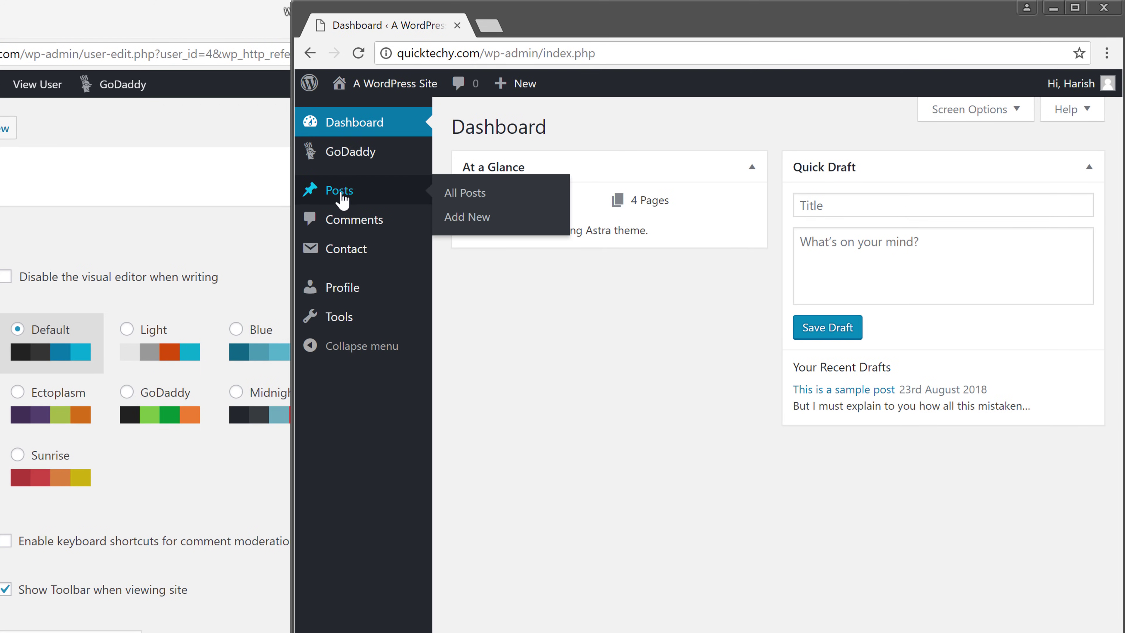
{"action": "left_click", "coordinate": [340, 193]}
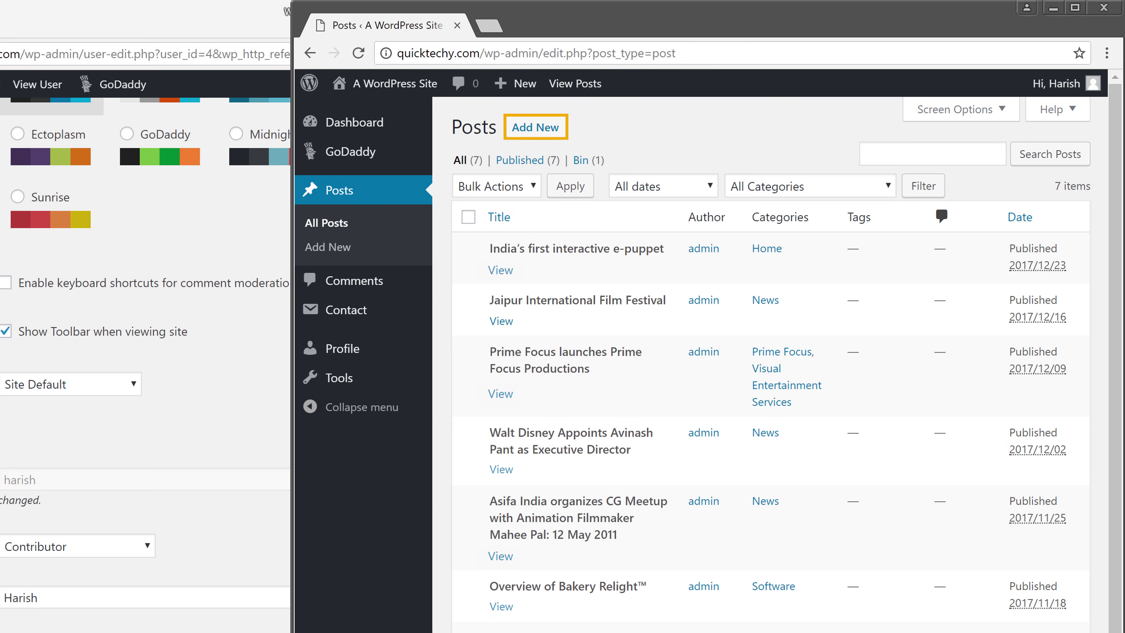
{"action": "left_click", "coordinate": [530, 141]}
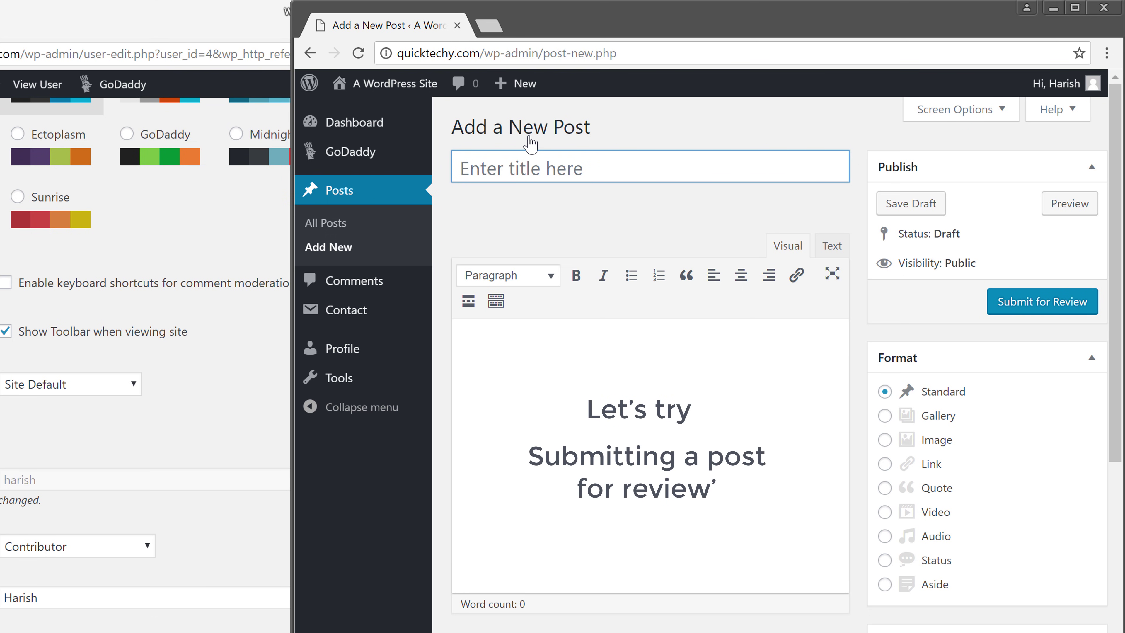
{"action": "left_click", "coordinate": [461, 170]}
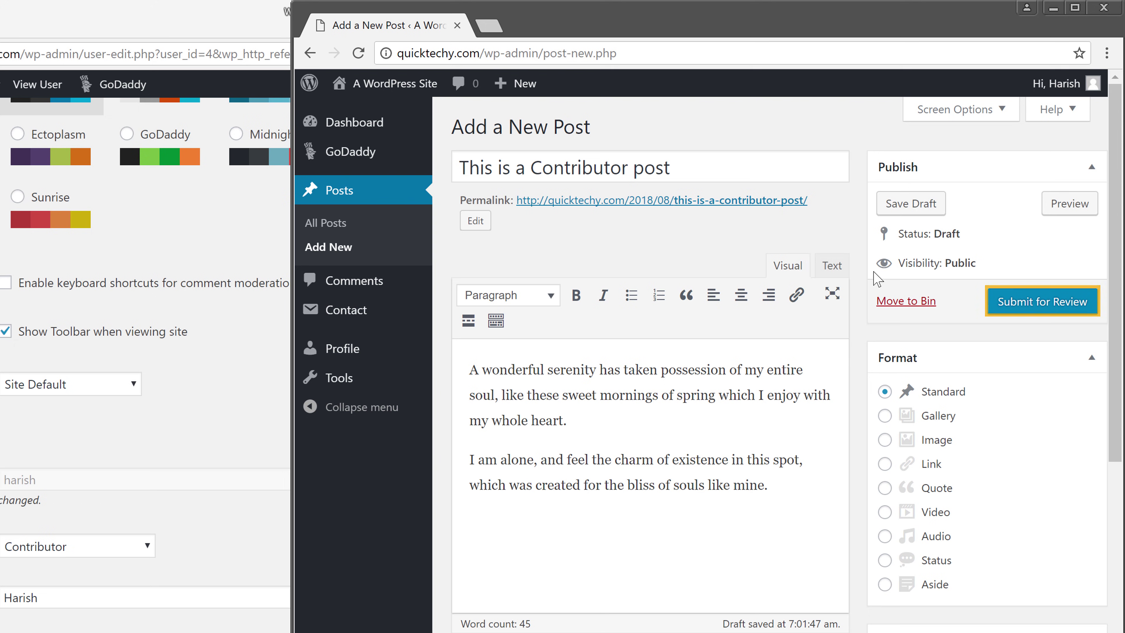
{"action": "left_click", "coordinate": [1006, 307]}
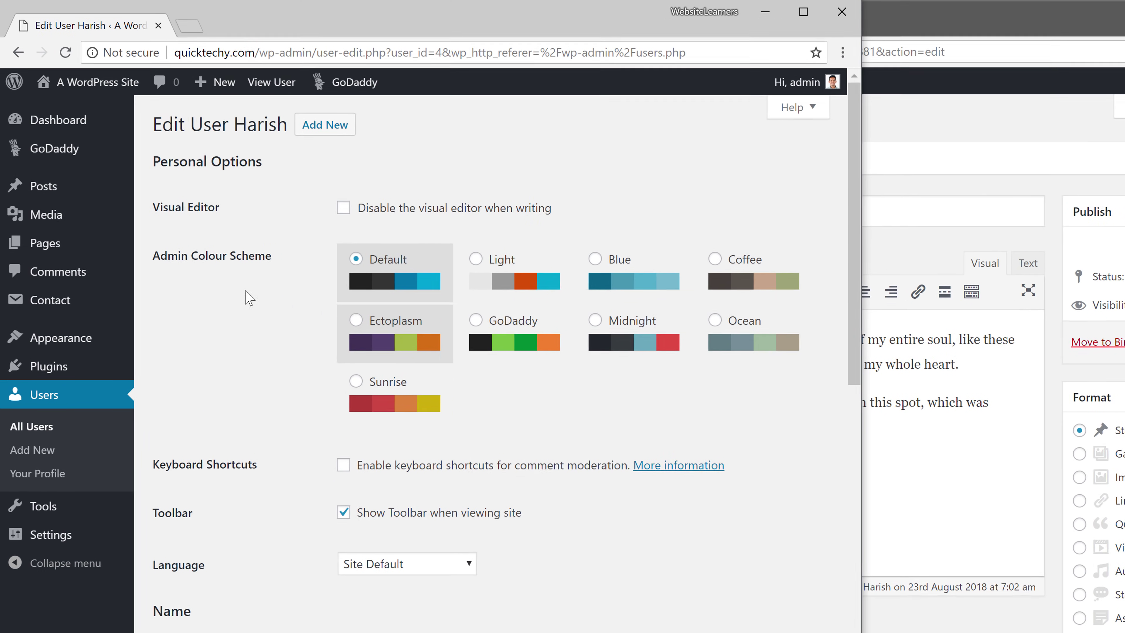
- As admin, open the pending 'This is a Contributor post' from All Posts and publish it
{"action": "mouse_move", "coordinate": [38, 198]}
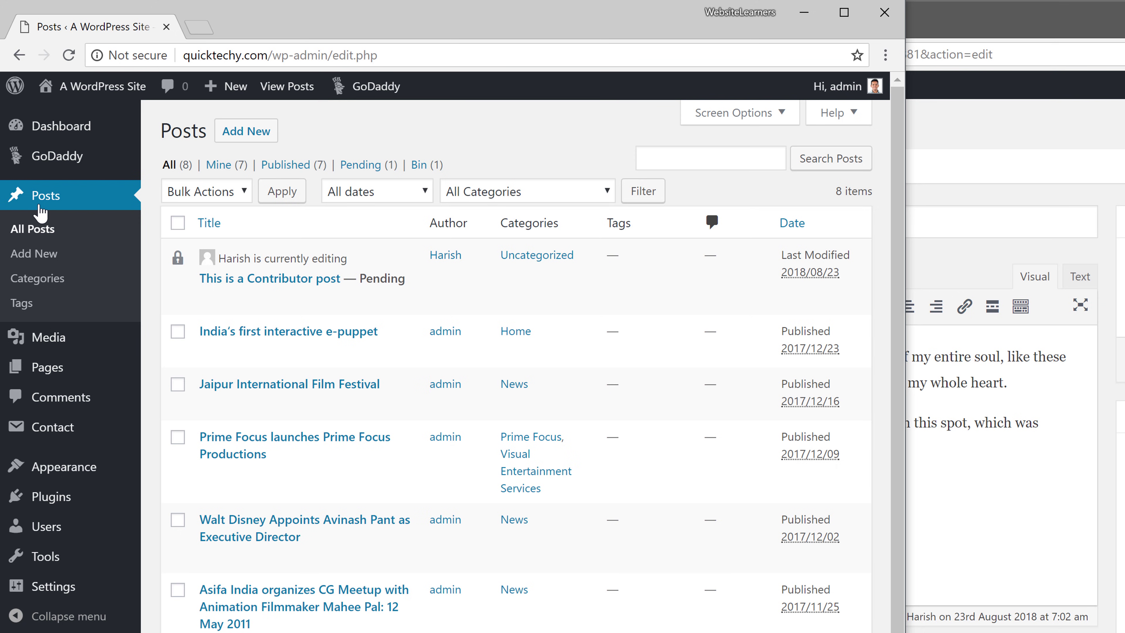
{"action": "mouse_move", "coordinate": [200, 262]}
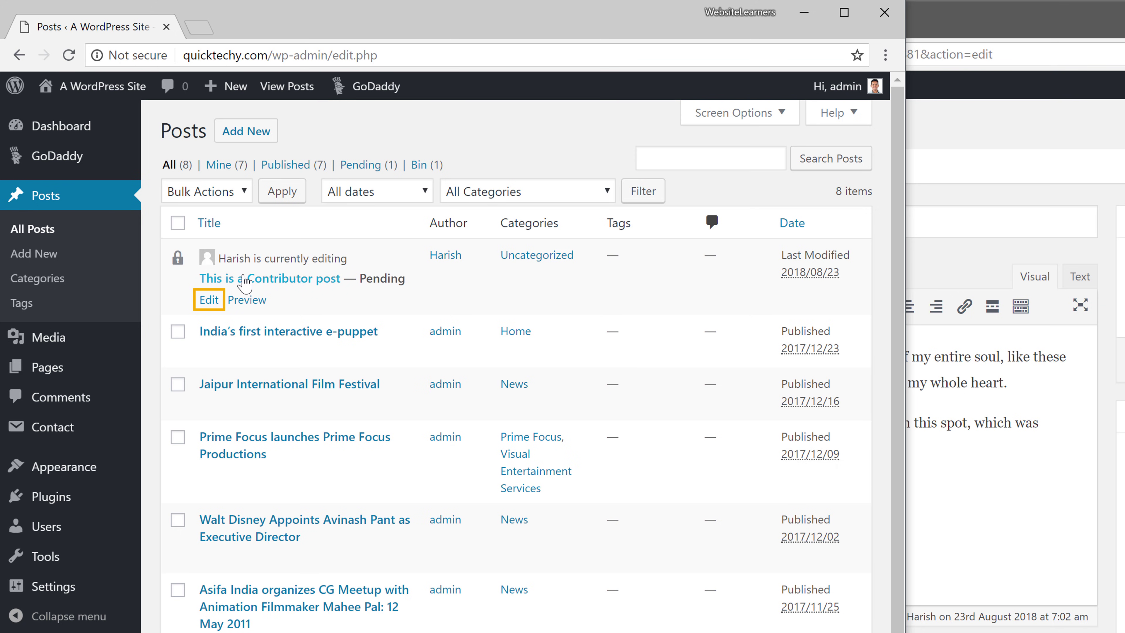
{"action": "left_click", "coordinate": [208, 301]}
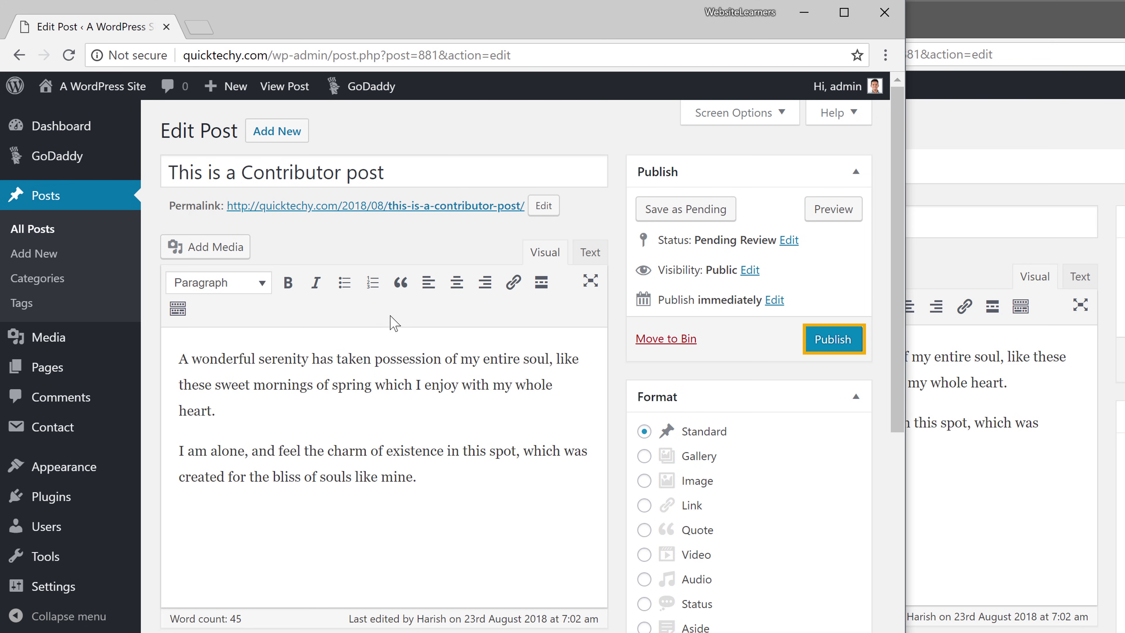
{"action": "left_click", "coordinate": [820, 350]}
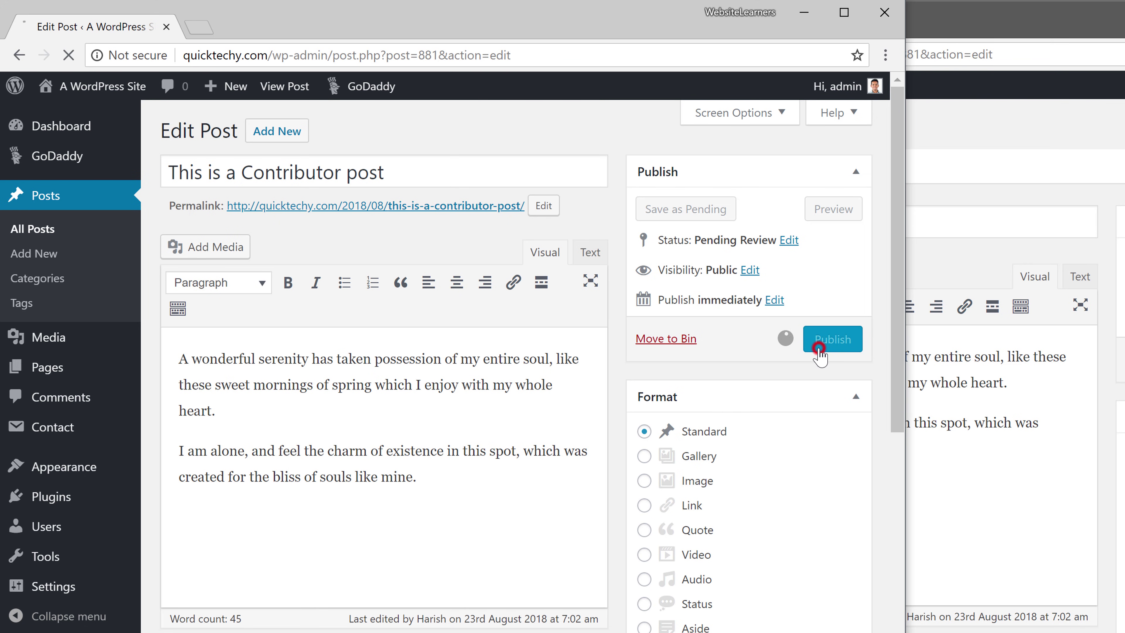